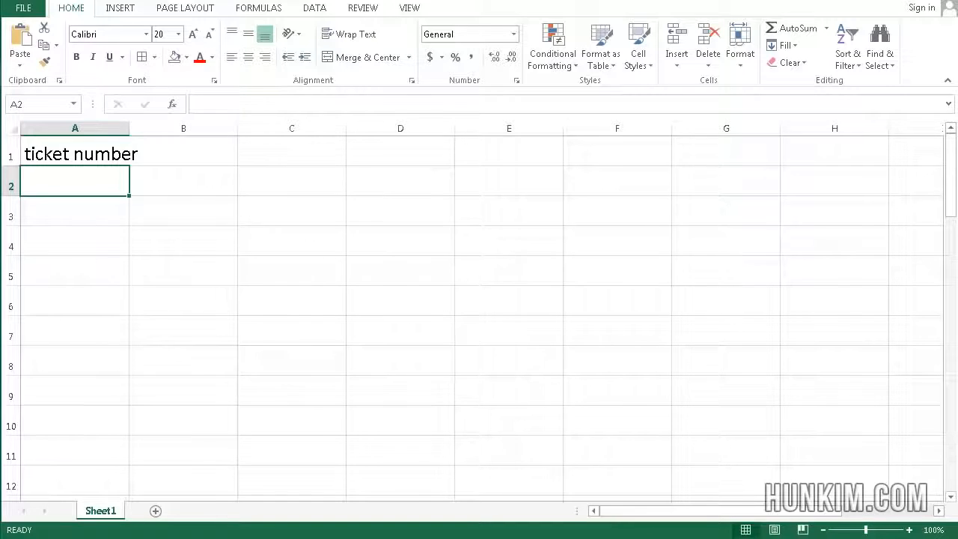
Enter 1 in cell A2 and 2 in cell A3 below the ticket number heading
left_click(85, 210)
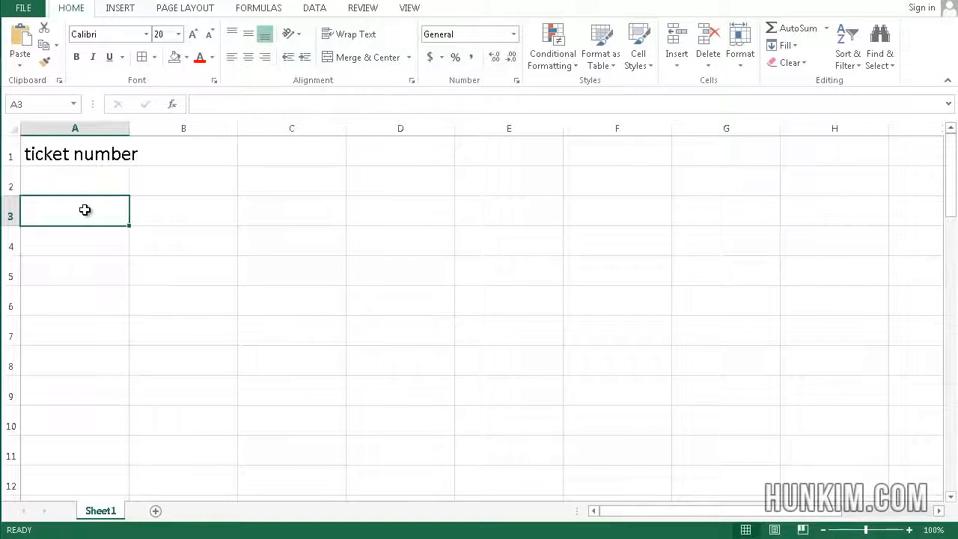
key("Up")
key("Up")
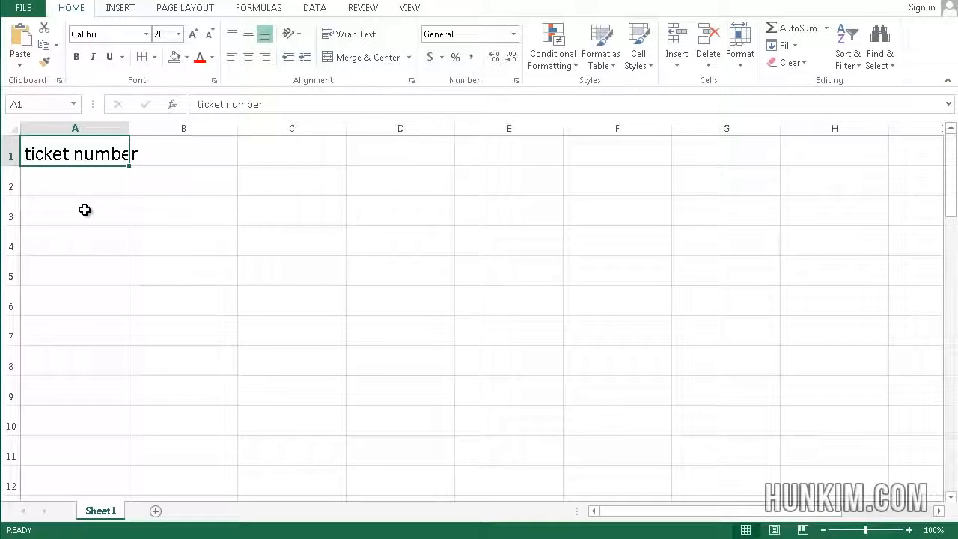
key("Down")
type("1")
key("Return")
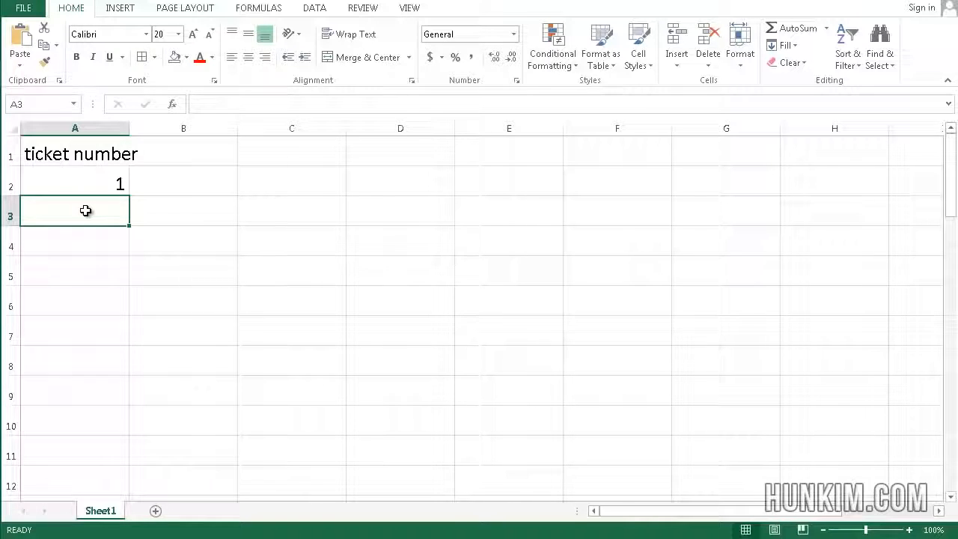
type("2")
key("Up")
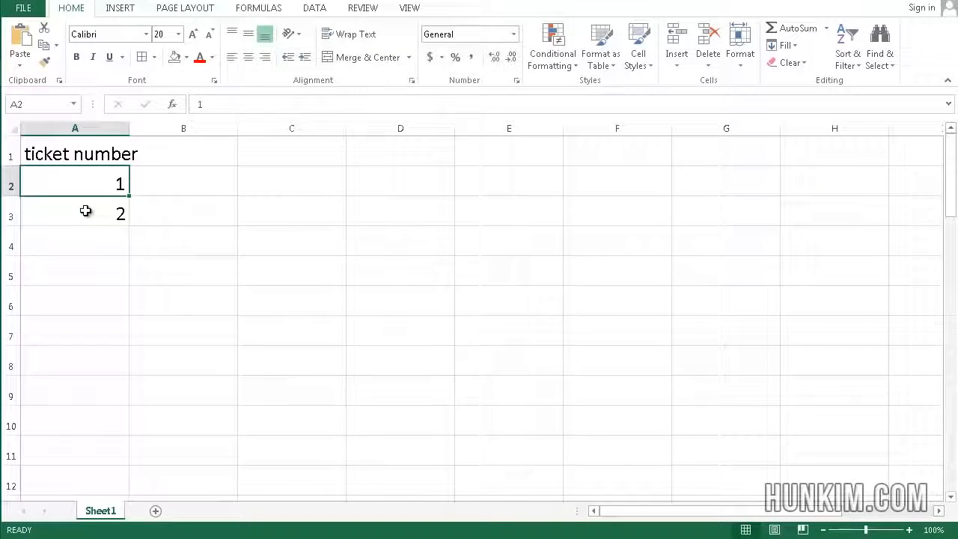
Extend the number series from A2:A3 down column A to 200 in cell A201, and return to cell A1
left_click(86, 211, "shift")
left_click(160, 240)
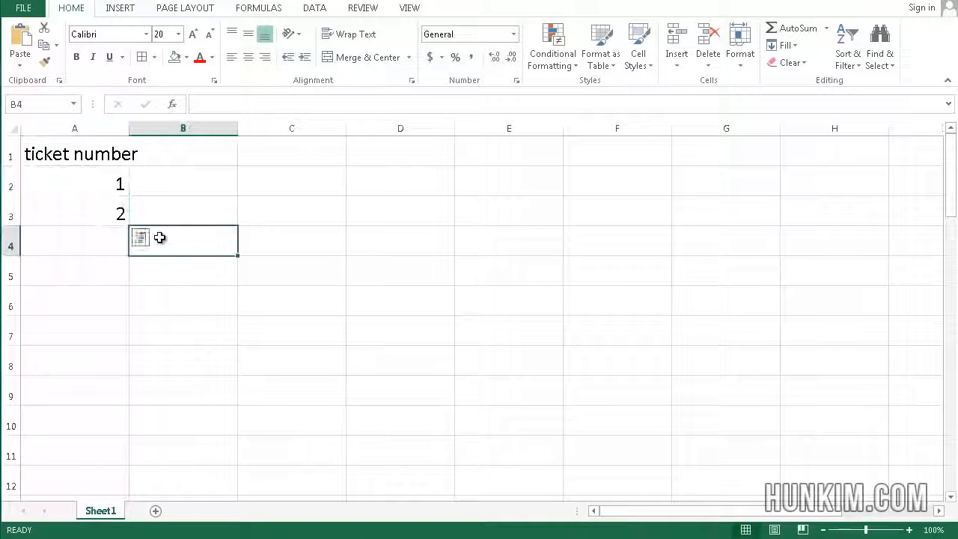
left_click_drag(78, 186, 111, 221)
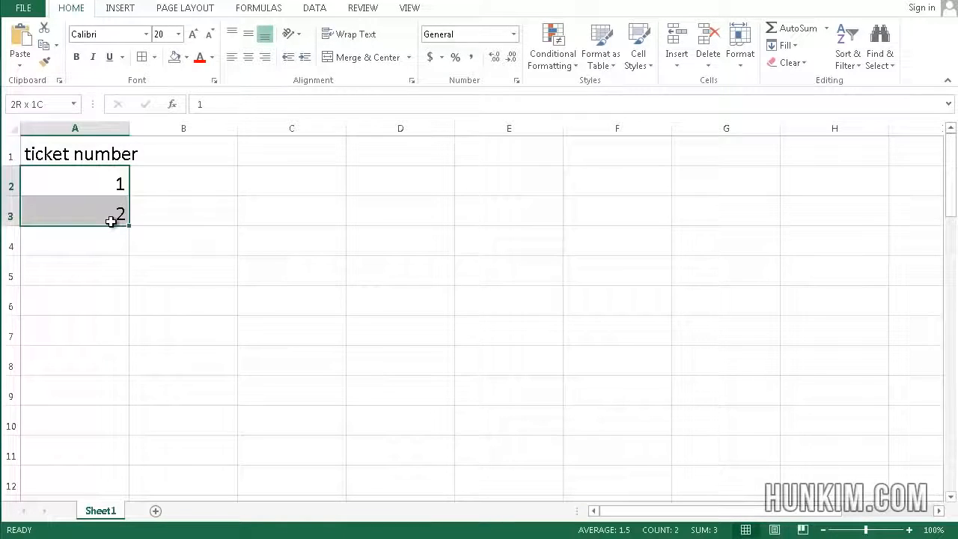
left_click(199, 219)
left_click(96, 189)
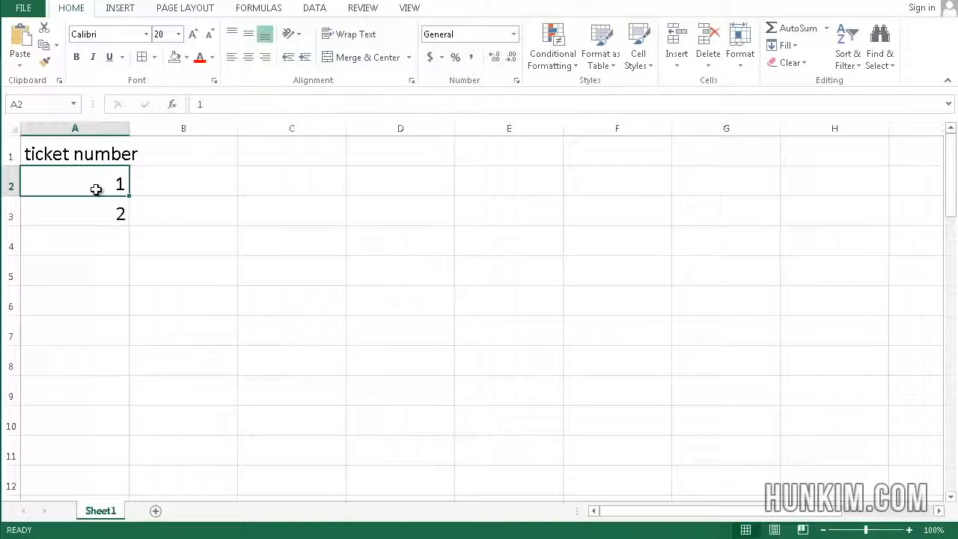
key("shift+Down")
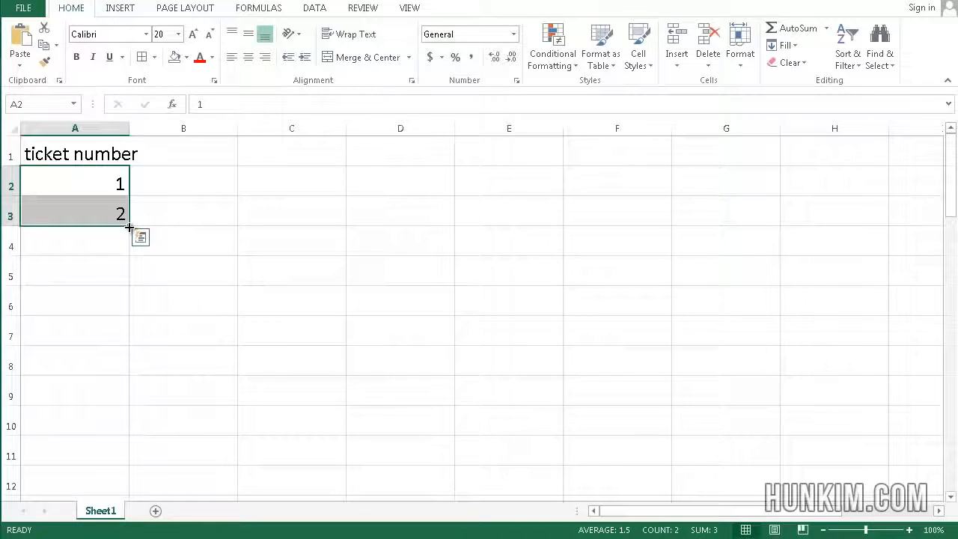
left_click_drag(130, 226, 114, 198)
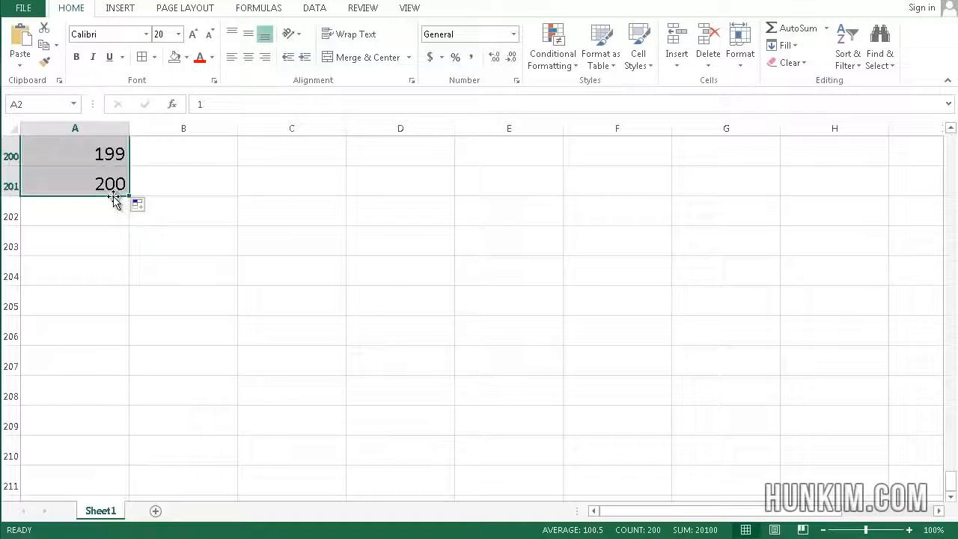
left_click(173, 181)
key("ctrl+Home")
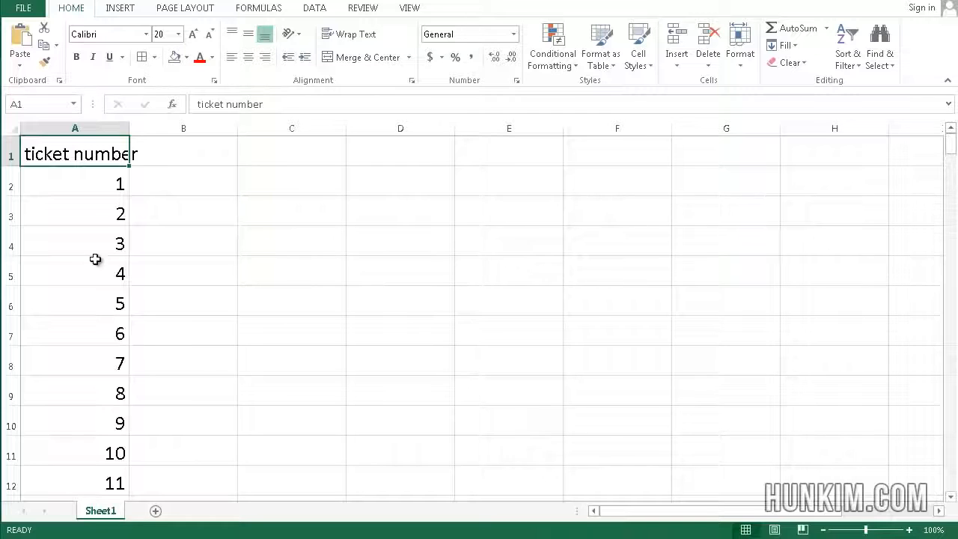
Save the workbook on the Desktop as an Excel Workbook named tickets
left_click(27, 9)
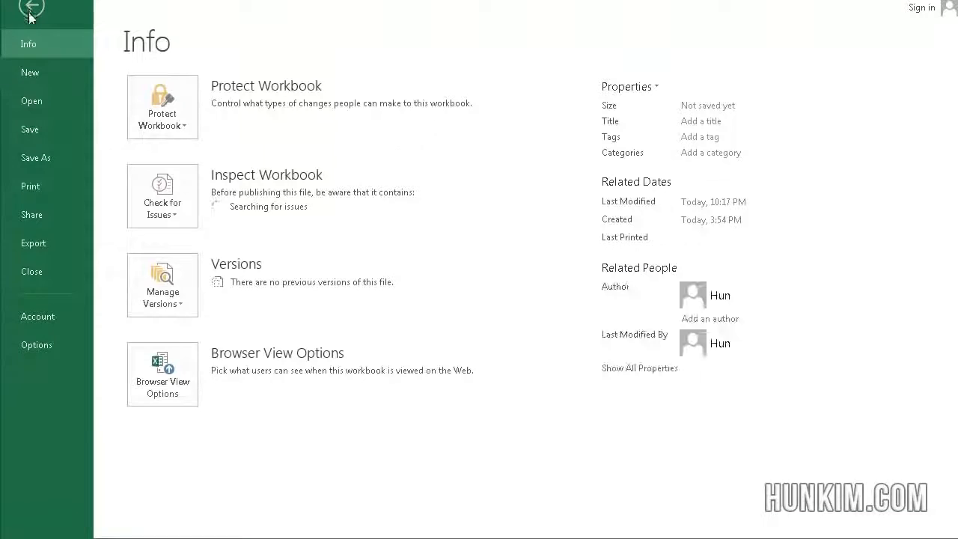
left_click(42, 158)
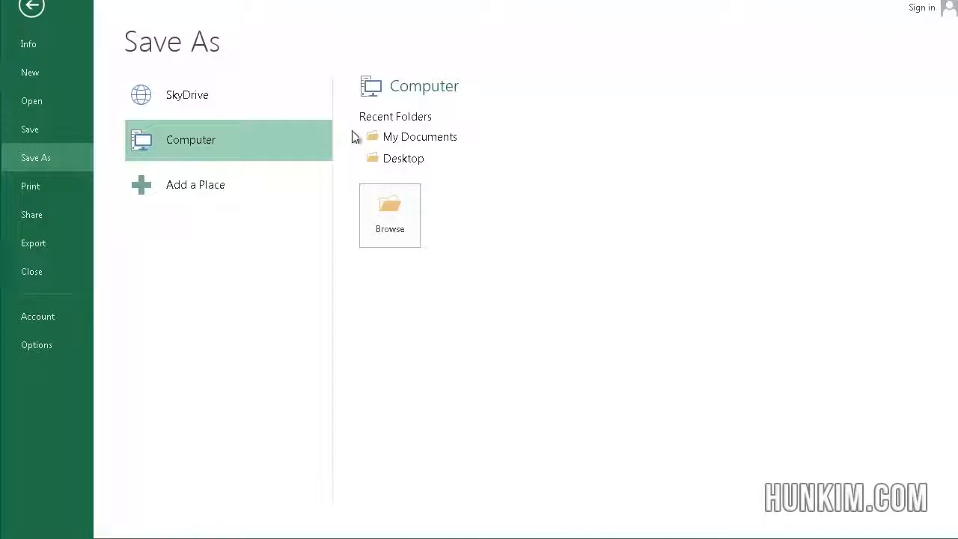
left_click(407, 159)
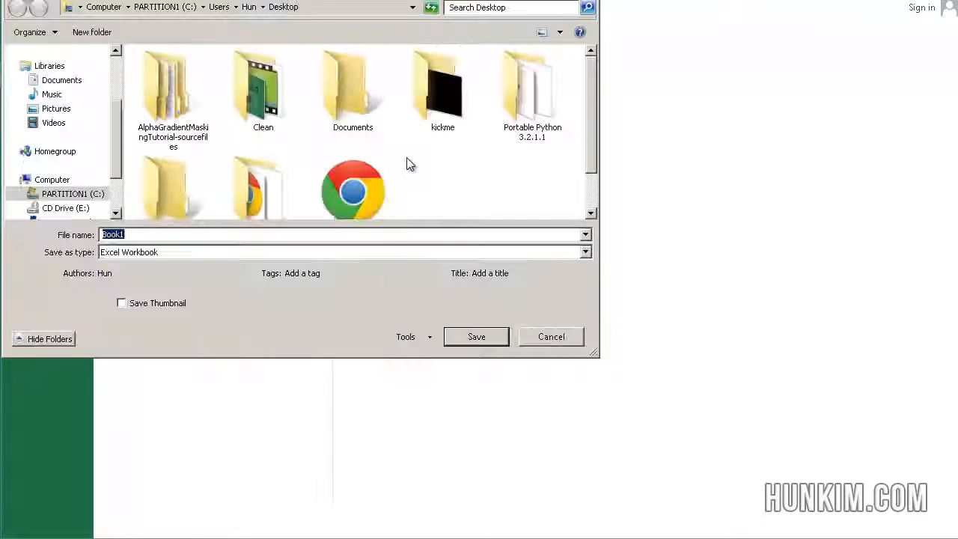
type("ticke")
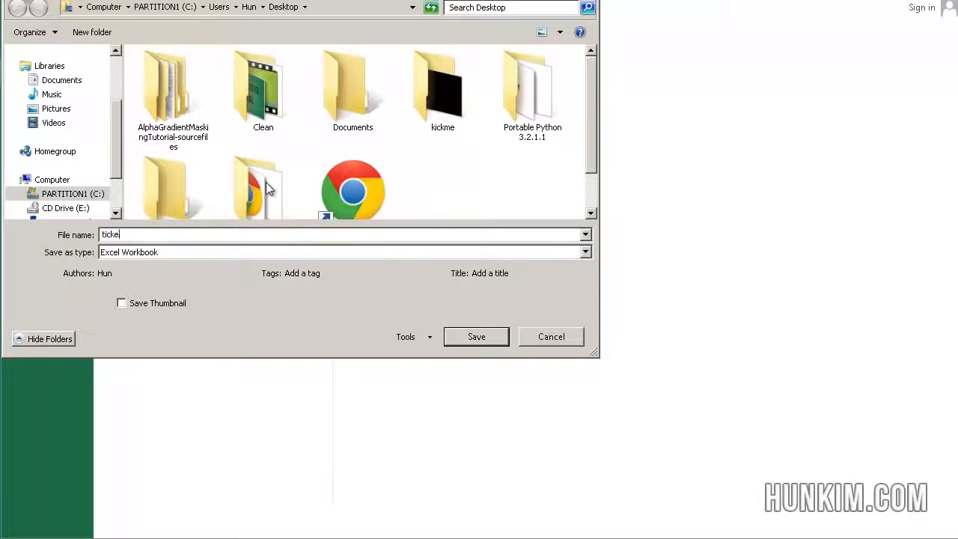
type("ts")
key("Return")
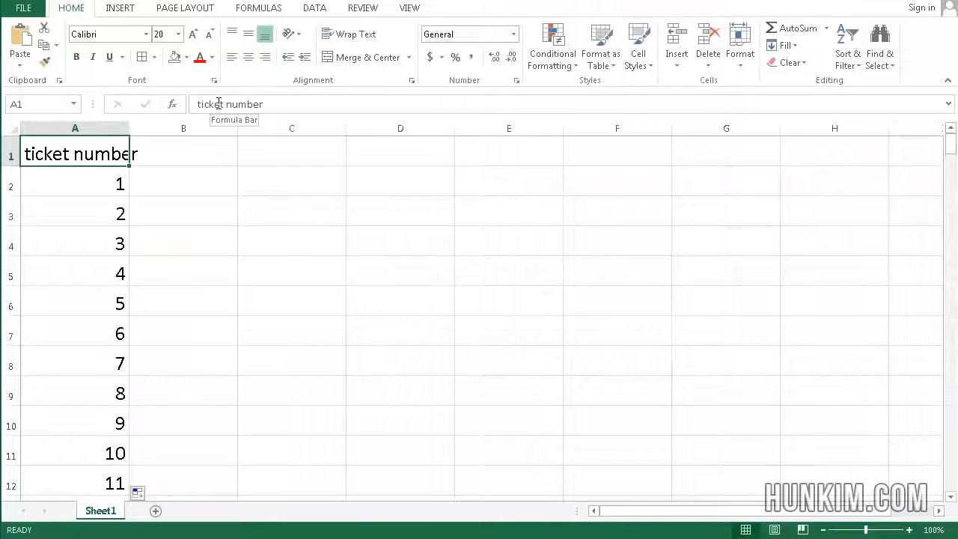
Switch to Publisher and create a publication from the built-in Arrows business card template
key("alt+Tab")
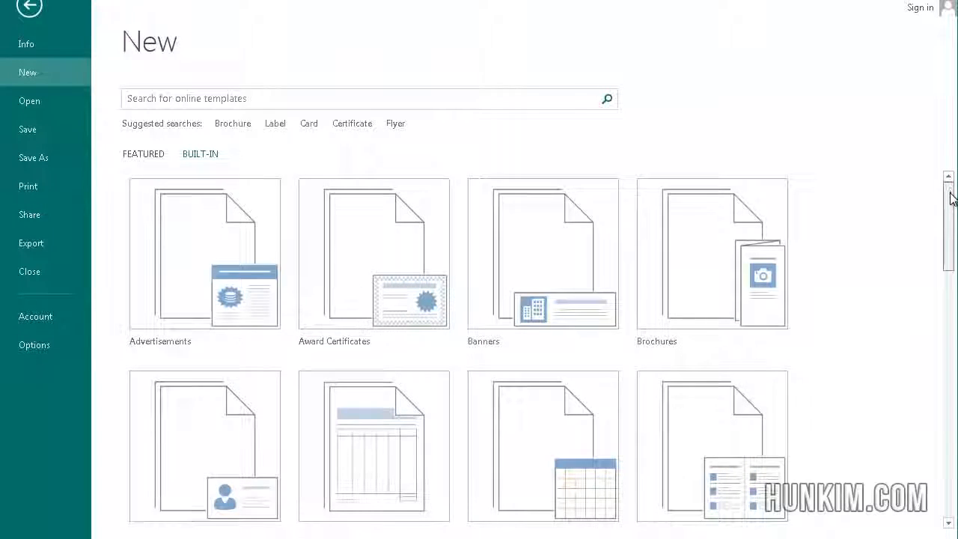
left_click_drag(951, 189, 953, 229)
left_click(240, 352)
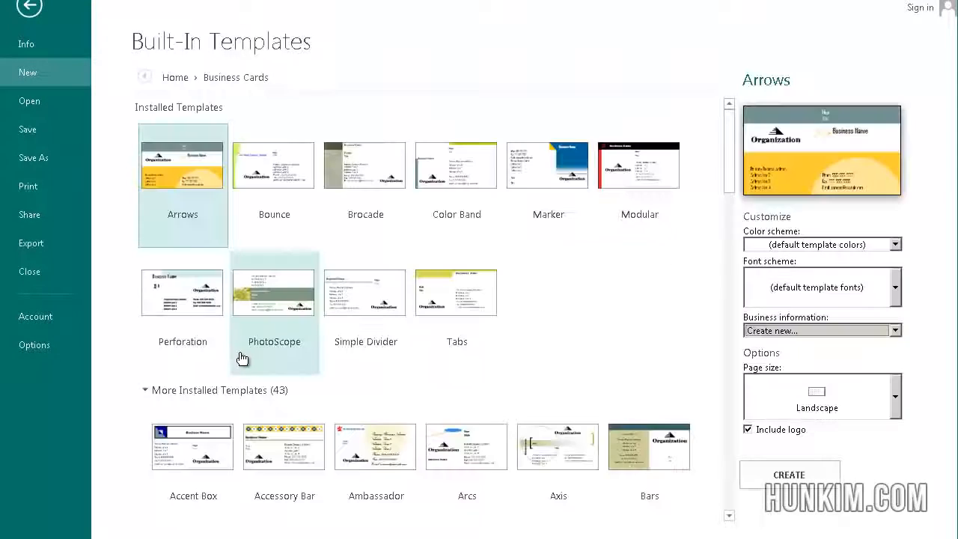
double_click(182, 180)
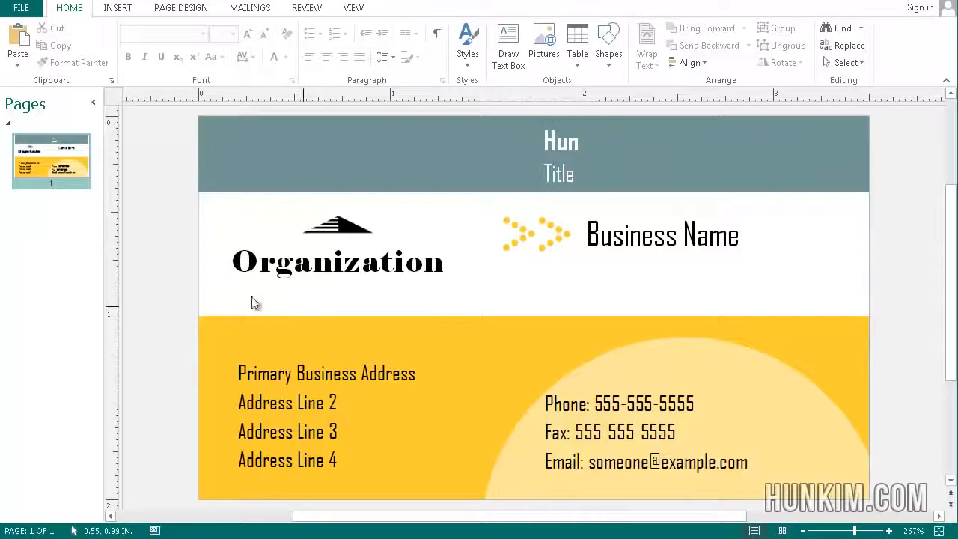
Check in the print preview how the business cards are laid out on the sheet, and return to the publication
left_click(28, 9)
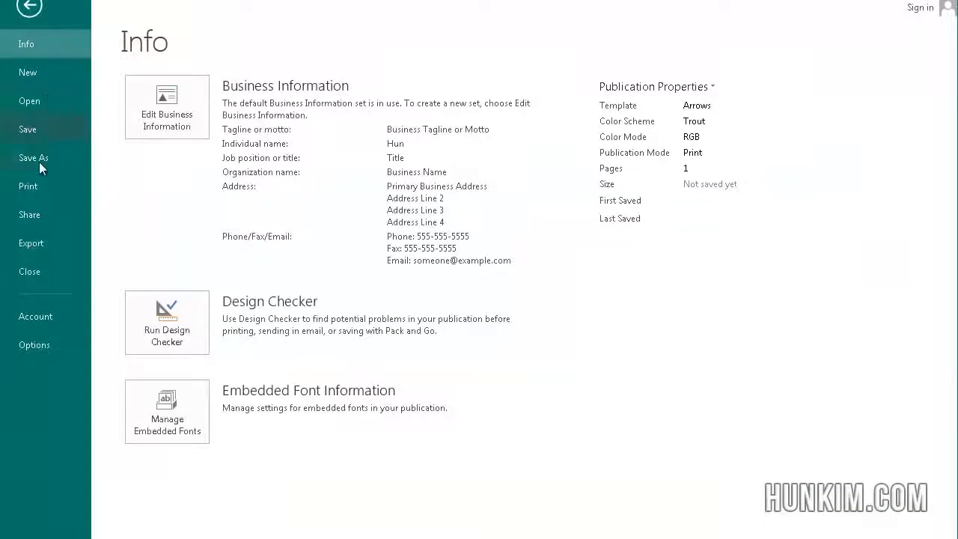
left_click(37, 185)
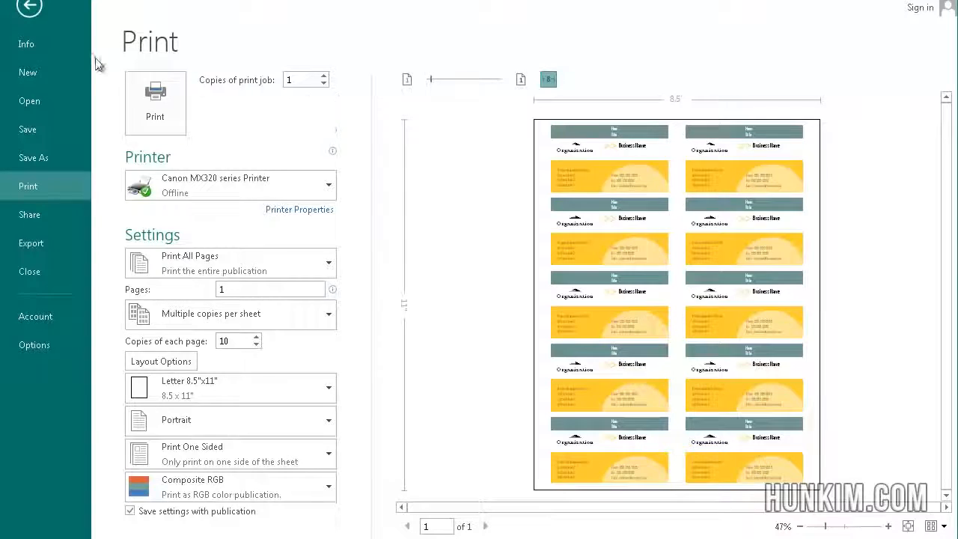
left_click(30, 9)
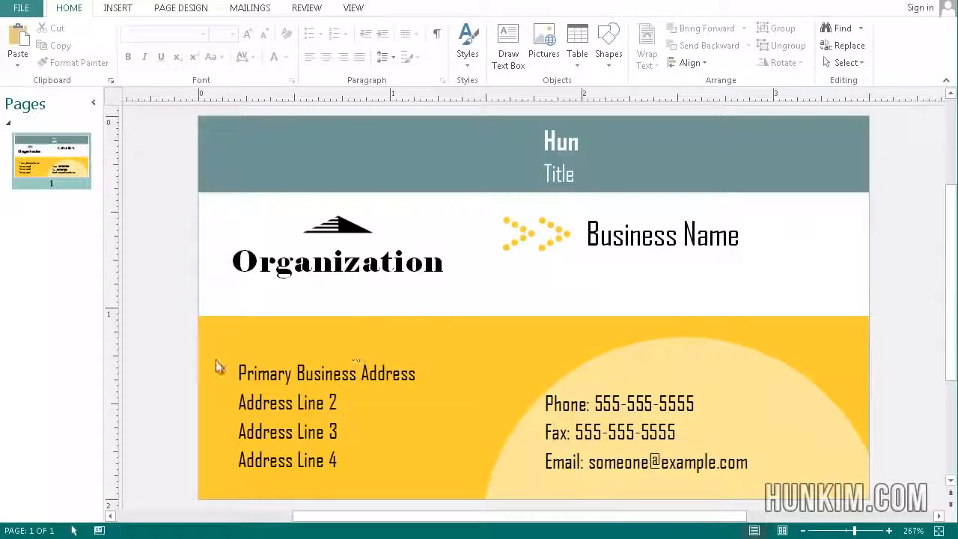
Delete all template objects from the business card to leave a blank page
double_click(294, 274)
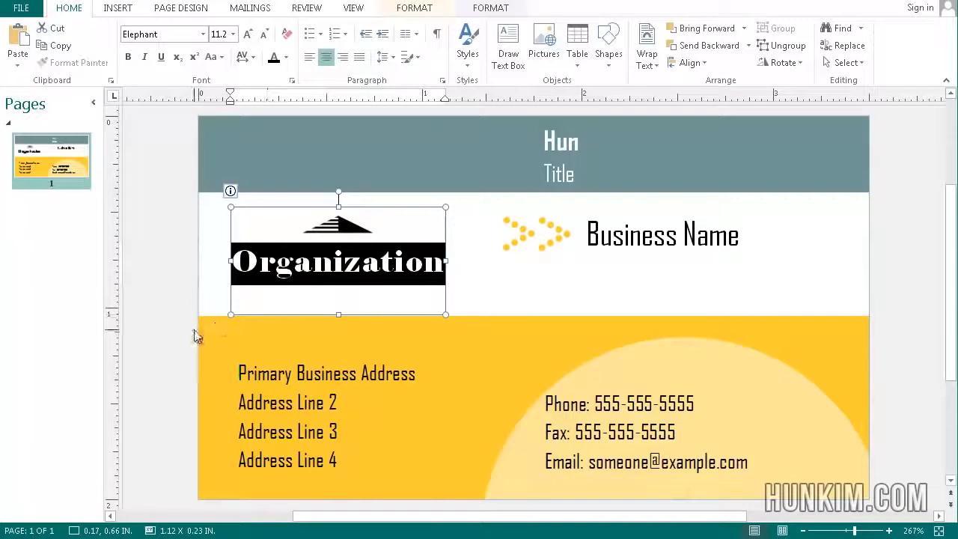
left_click(154, 313)
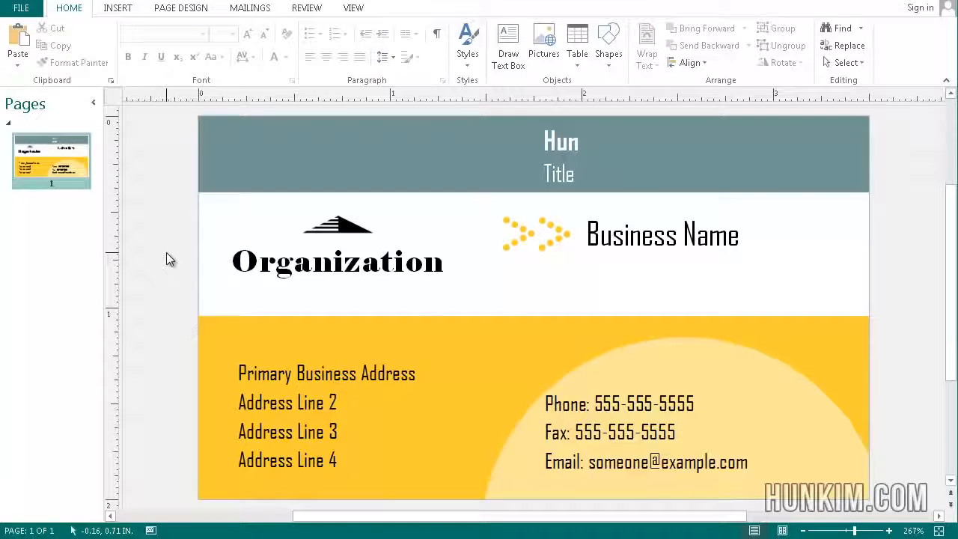
key("ctrl+a")
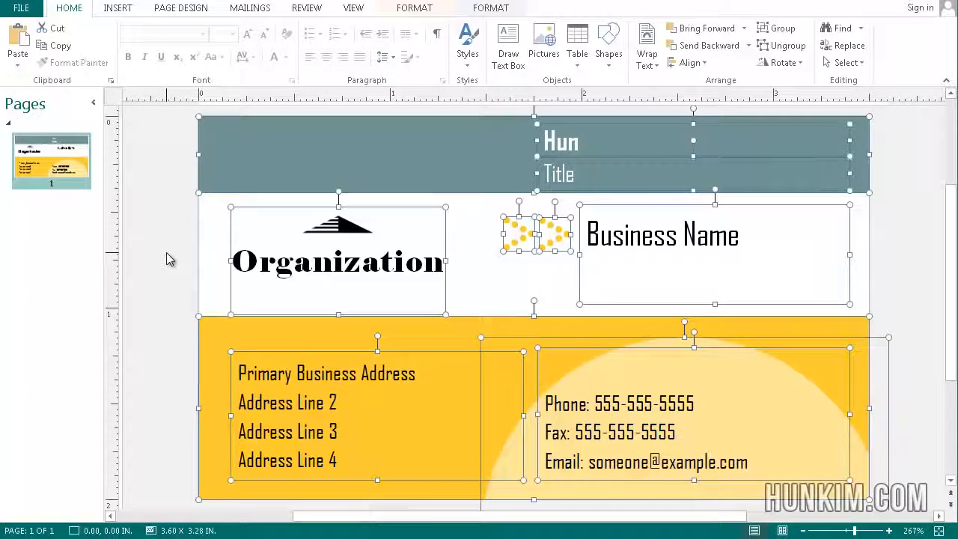
key("Delete")
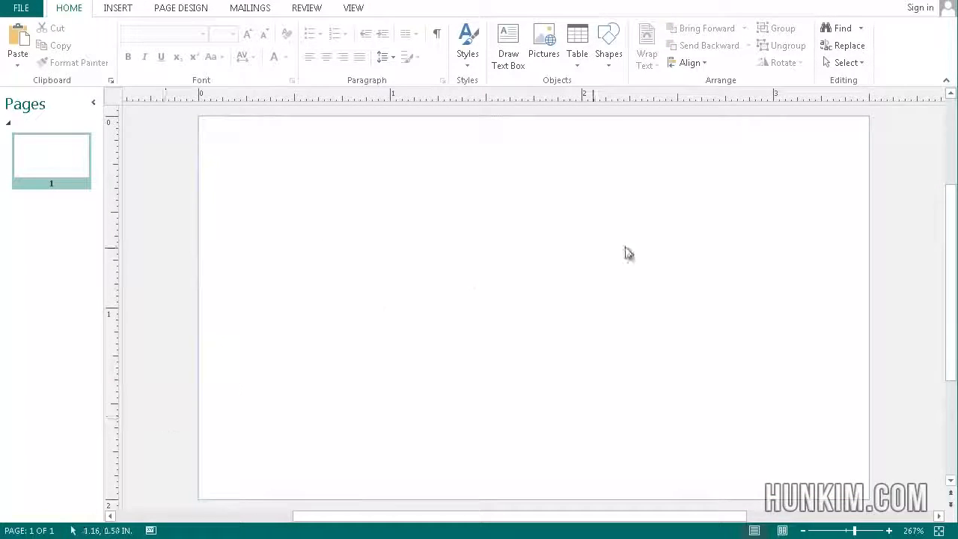
right_click(416, 294)
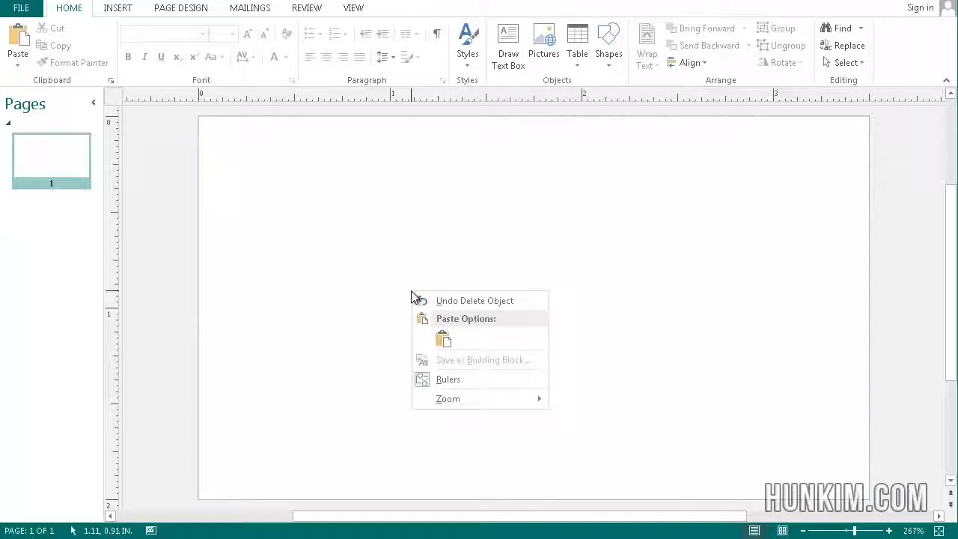
left_click(323, 243)
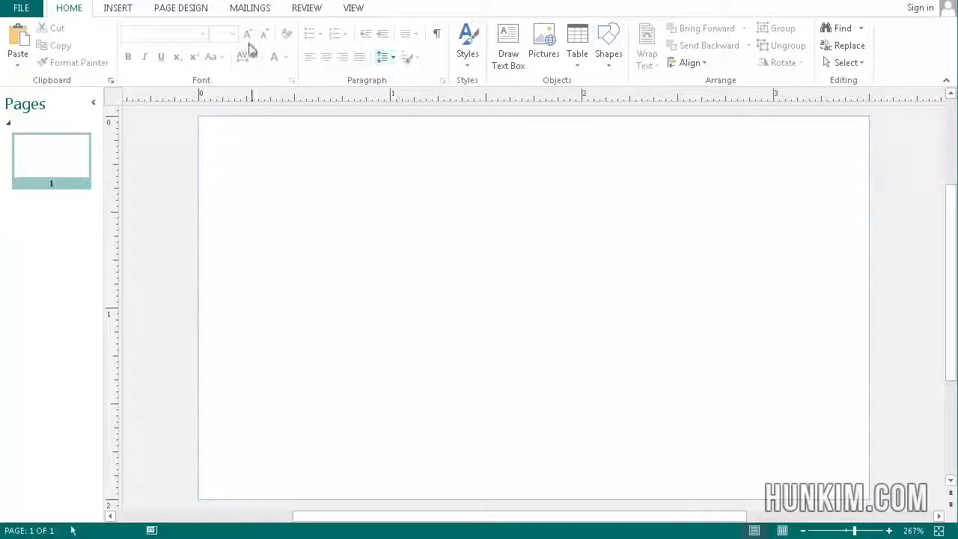
Draw a rounded rectangle about 1.04 by 0.38 inches near the card's upper-right corner
left_click(116, 12)
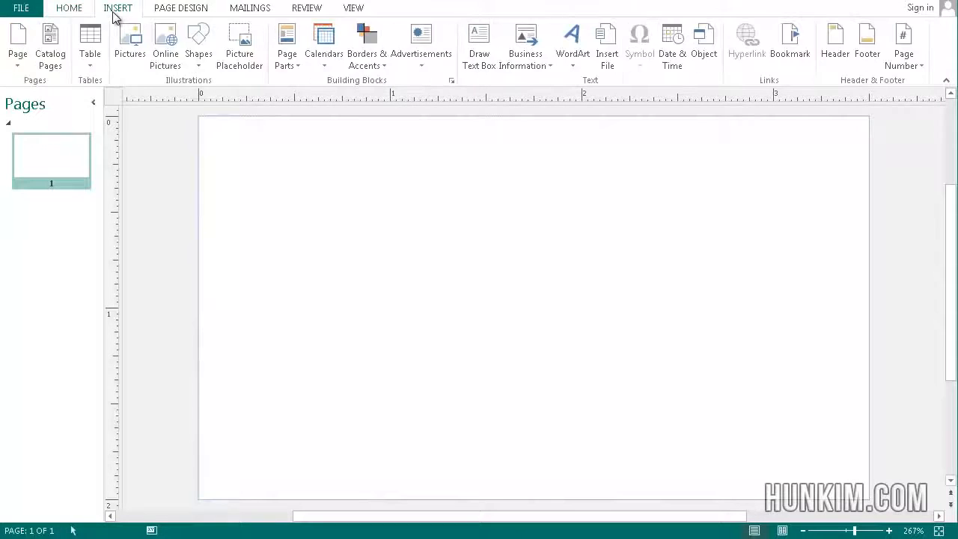
left_click(200, 53)
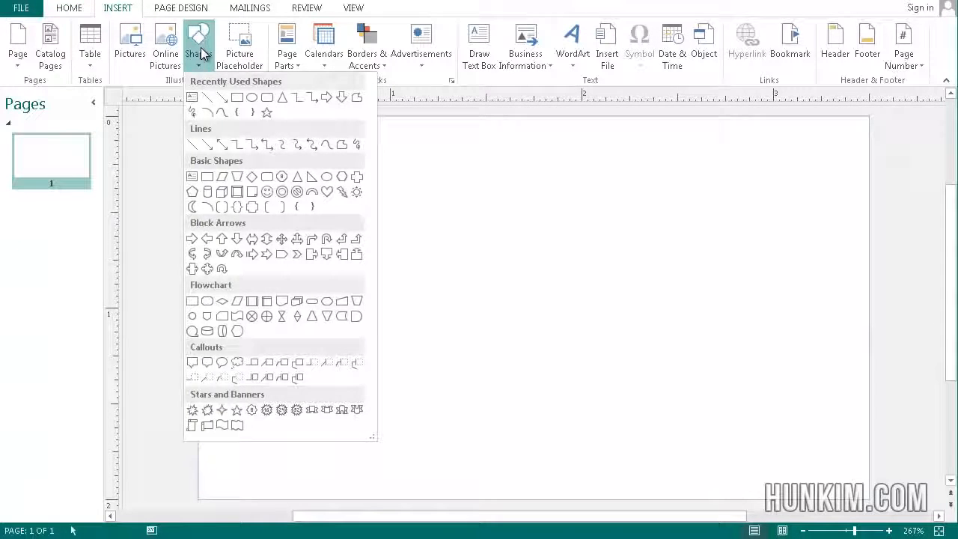
left_click(267, 98)
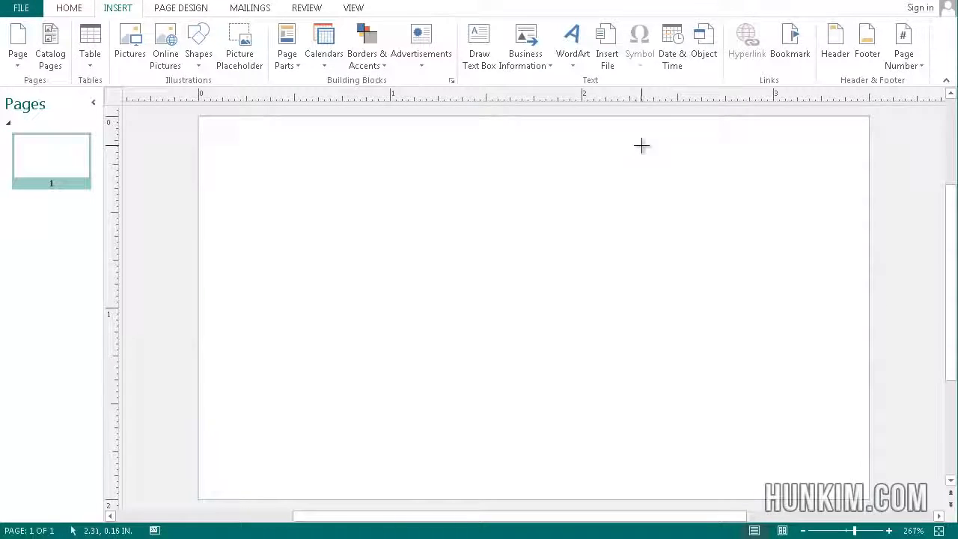
left_click_drag(641, 145, 841, 218)
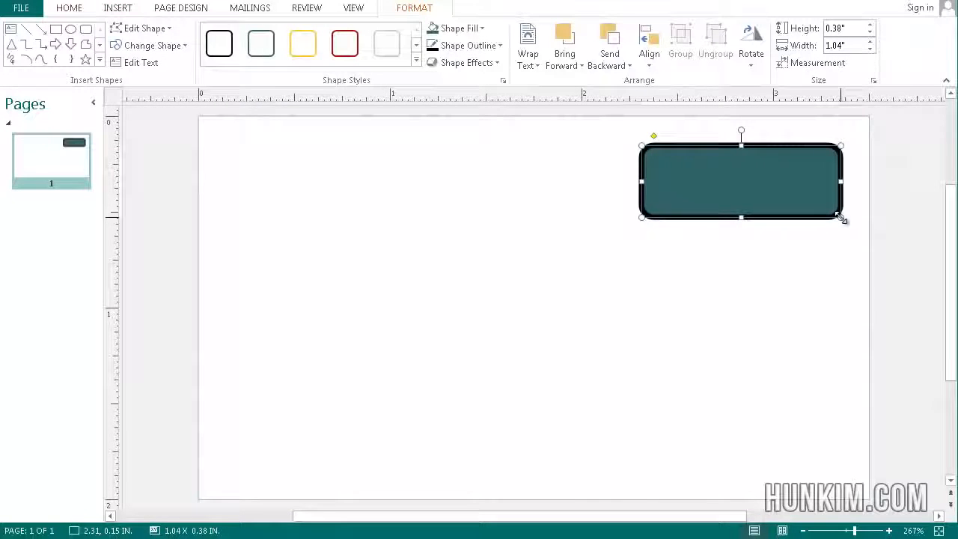
Fill the rounded rectangle with white and apply the teal outline shape style
left_click(481, 29)
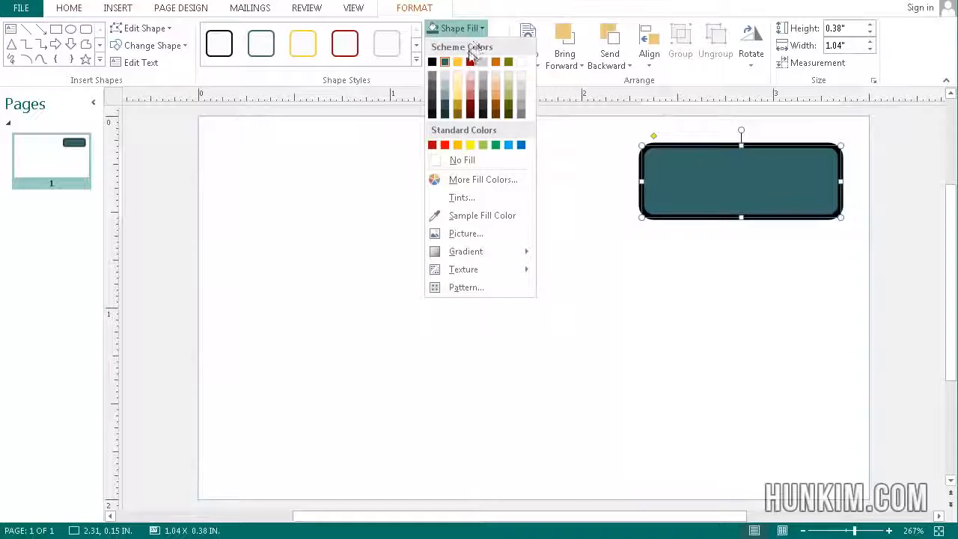
left_click(522, 61)
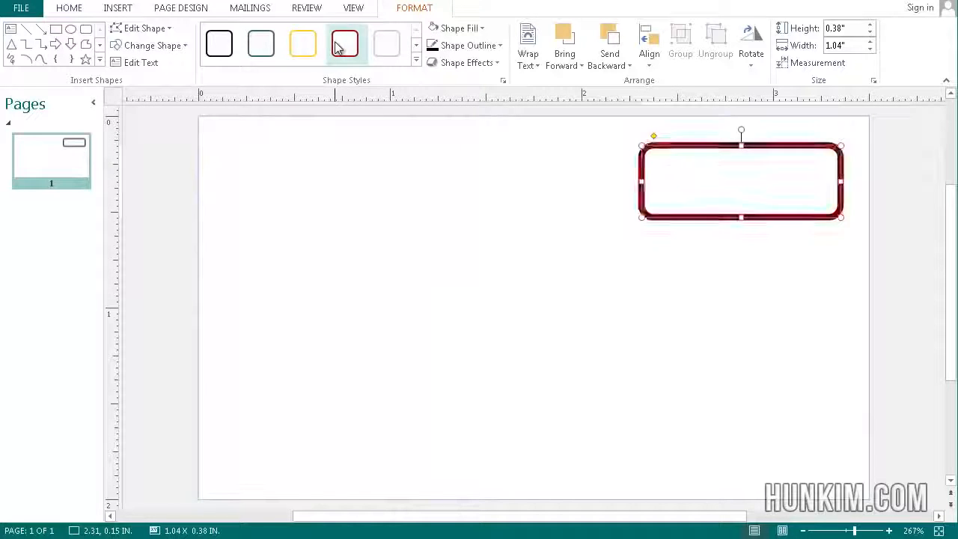
left_click(252, 41)
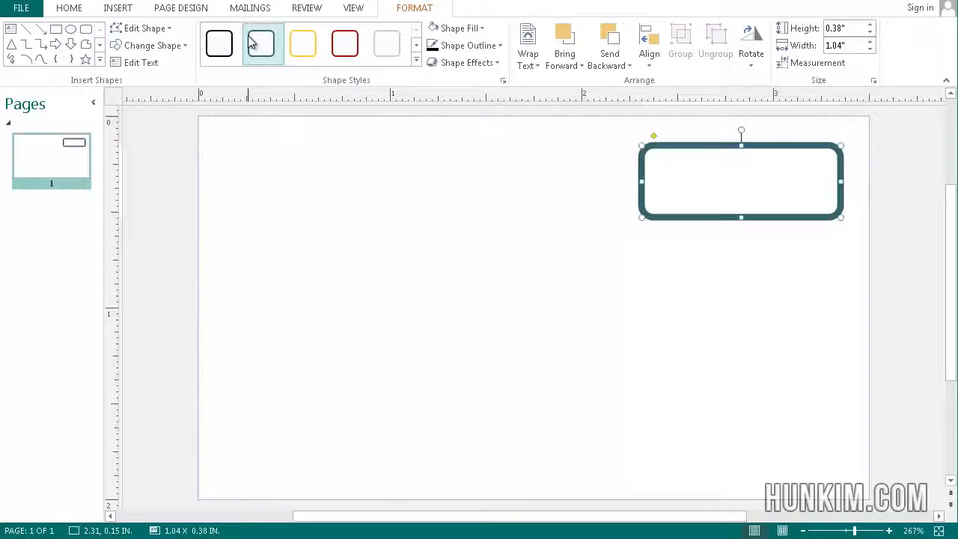
Set the rounded rectangle's outline to olive and enter the centred sample number 1234 inside it
left_click(500, 46)
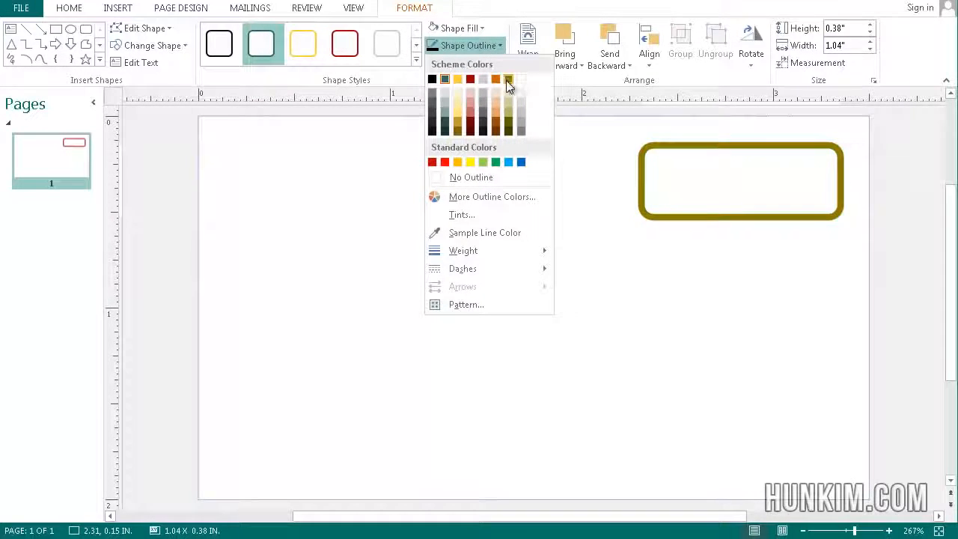
left_click(509, 78)
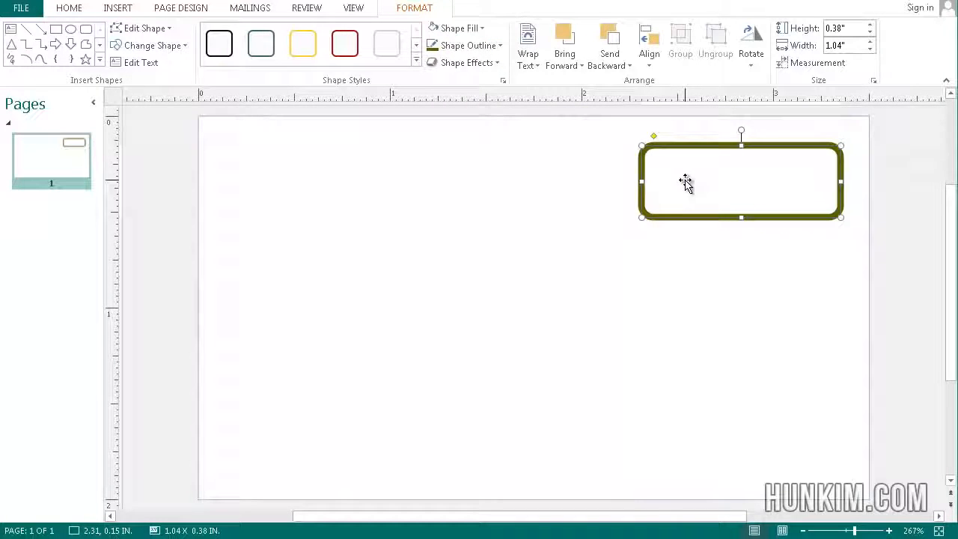
type("234")
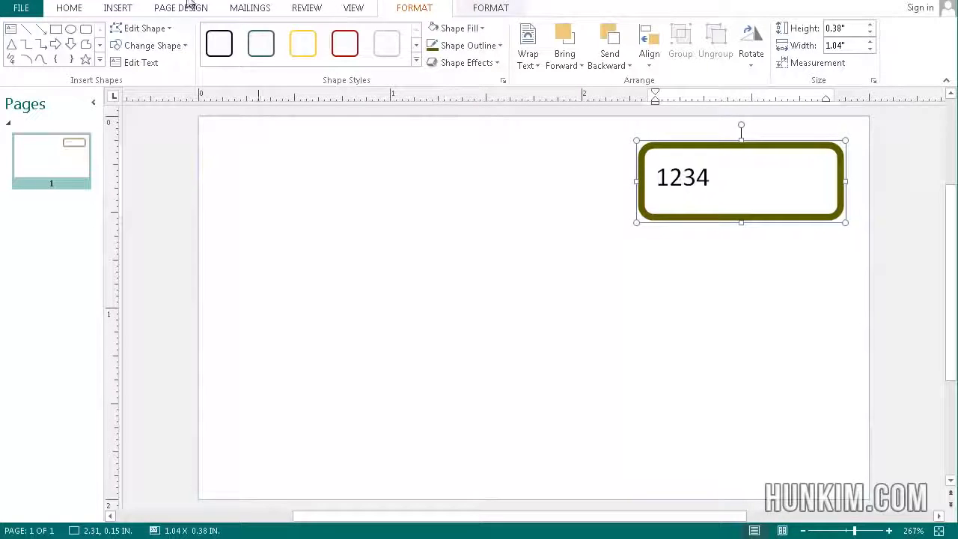
left_click(67, 13)
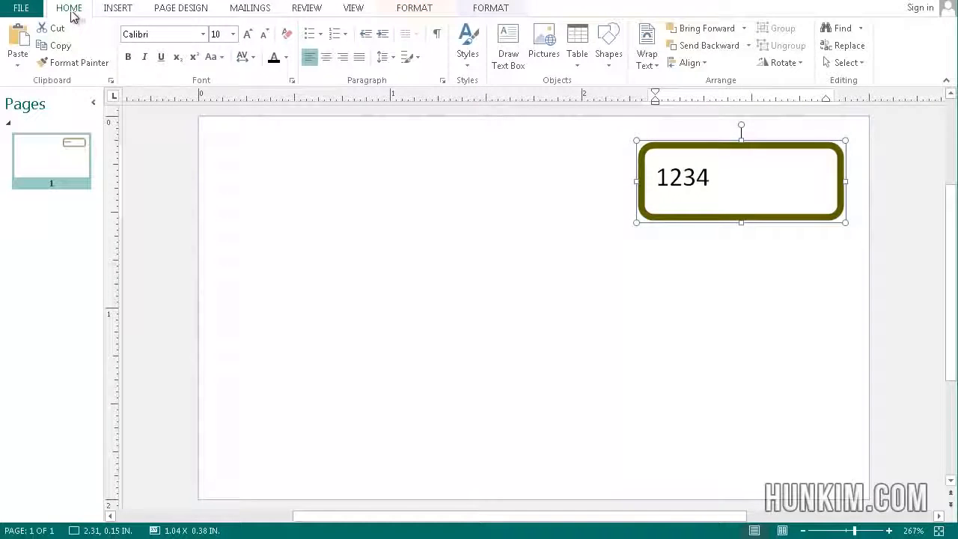
left_click(326, 60)
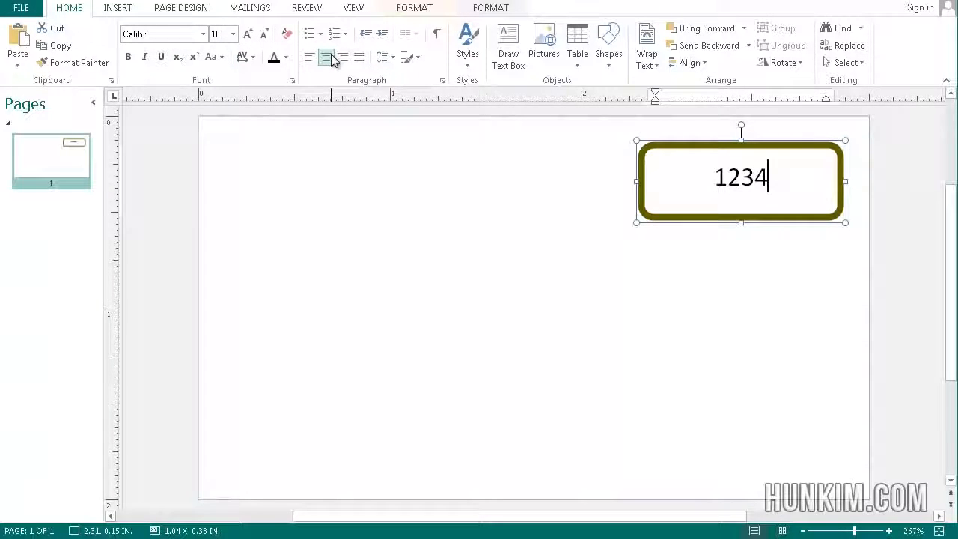
Delete the sample number from the rounded rectangle, leaving it empty with the text cursor inside
left_click(742, 177)
double_click(742, 177)
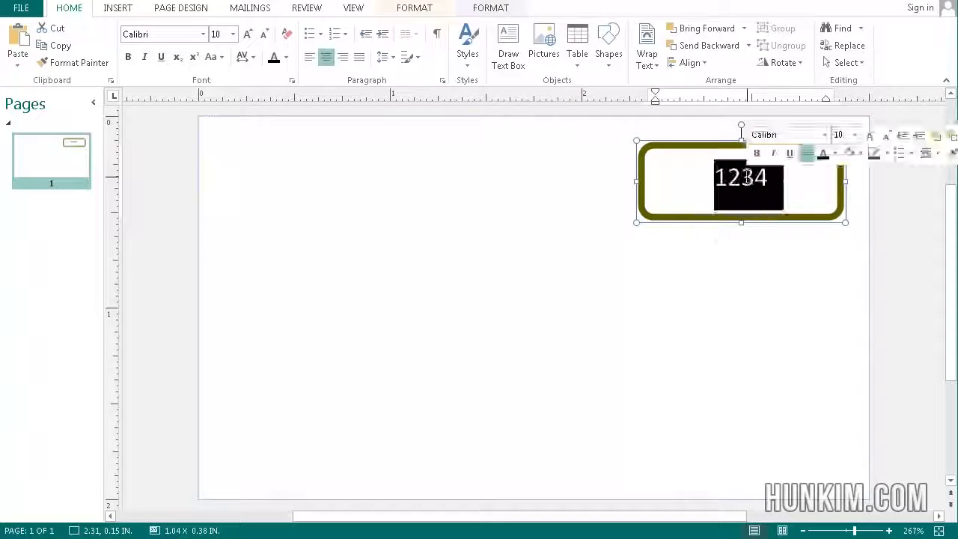
type("1")
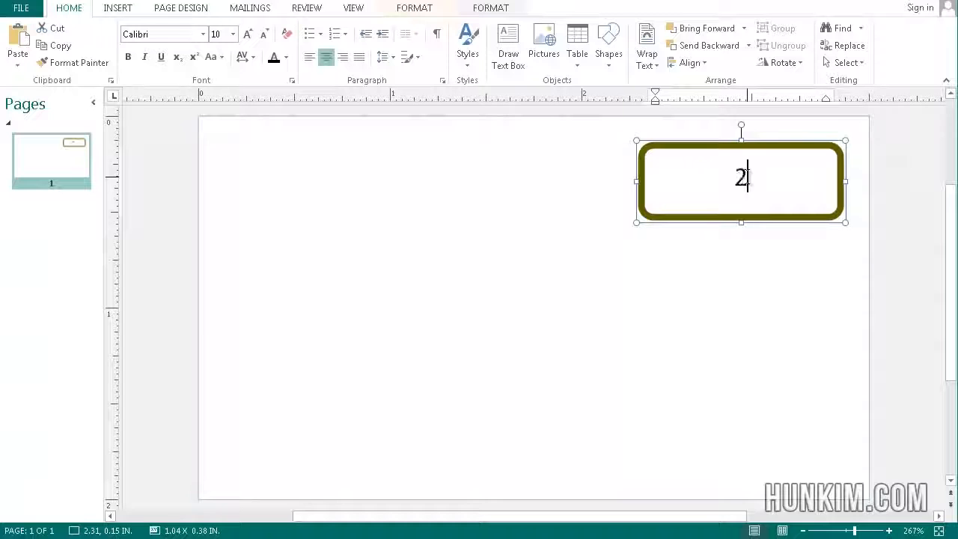
key("BackSpace")
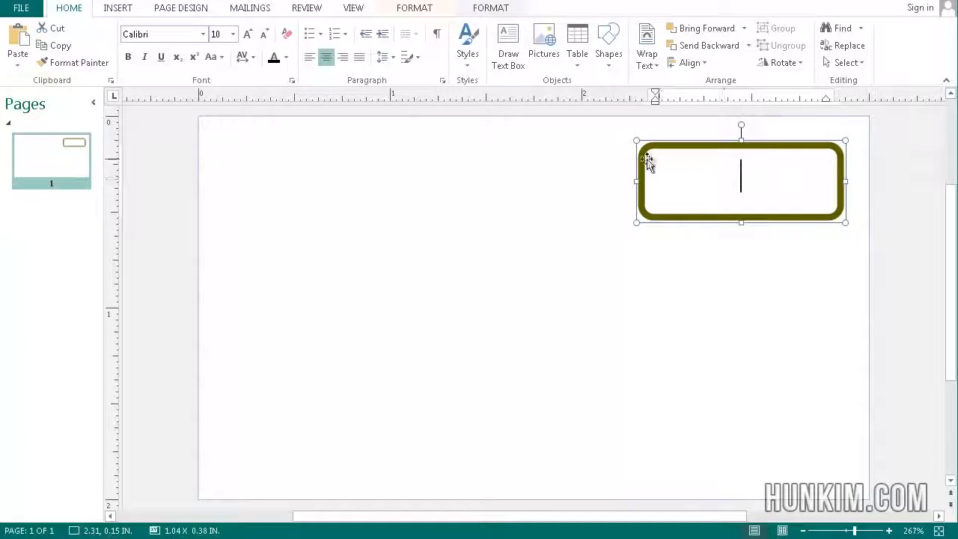
type("123")
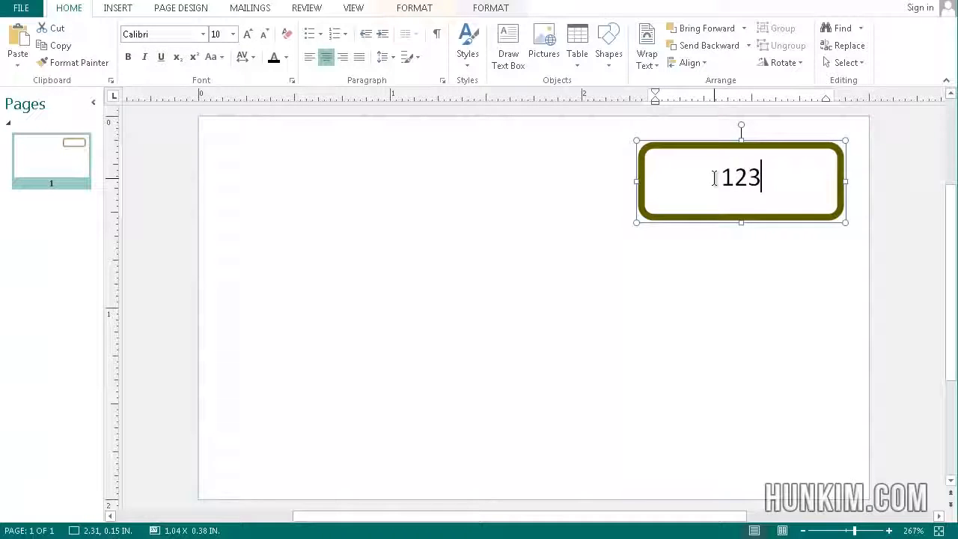
key("BackSpace")
key("BackSpace")
key("BackSpace")
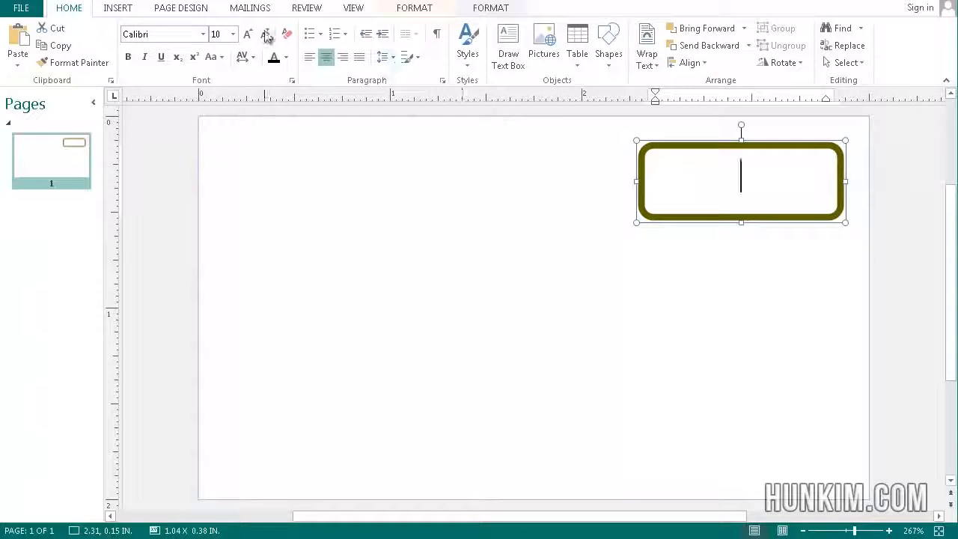
Load the existing tickets workbook from the Desktop as the merge recipient list, using Sheet1$ with column headers and all records
left_click(254, 11)
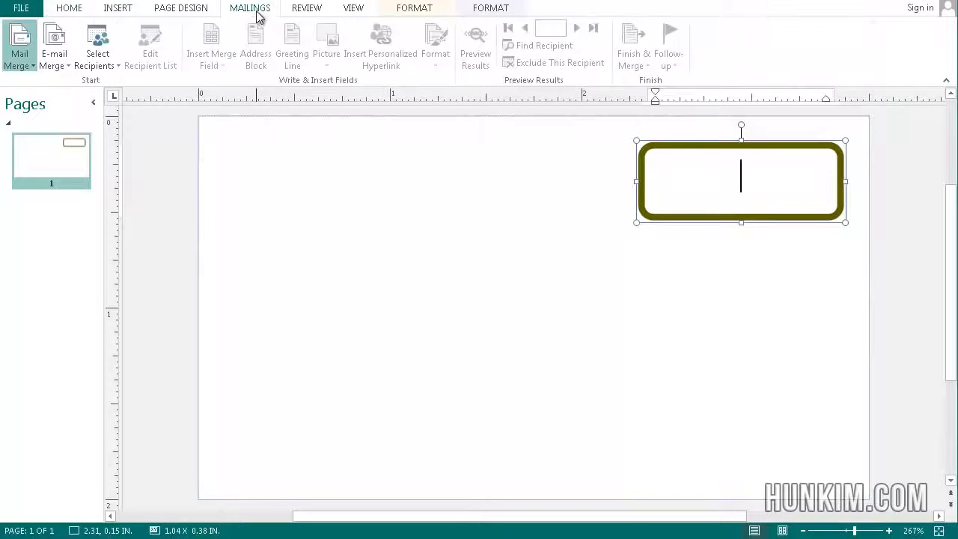
left_click(101, 63)
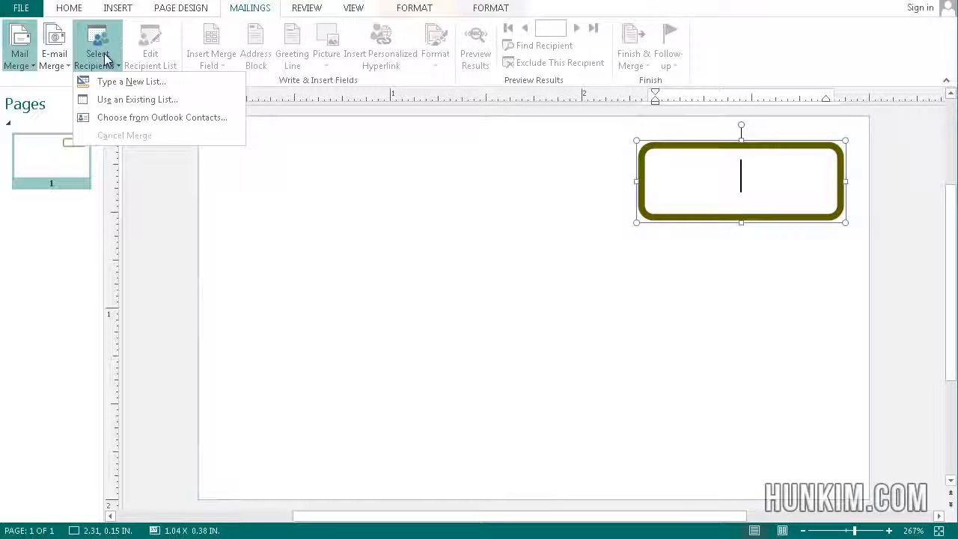
left_click(149, 102)
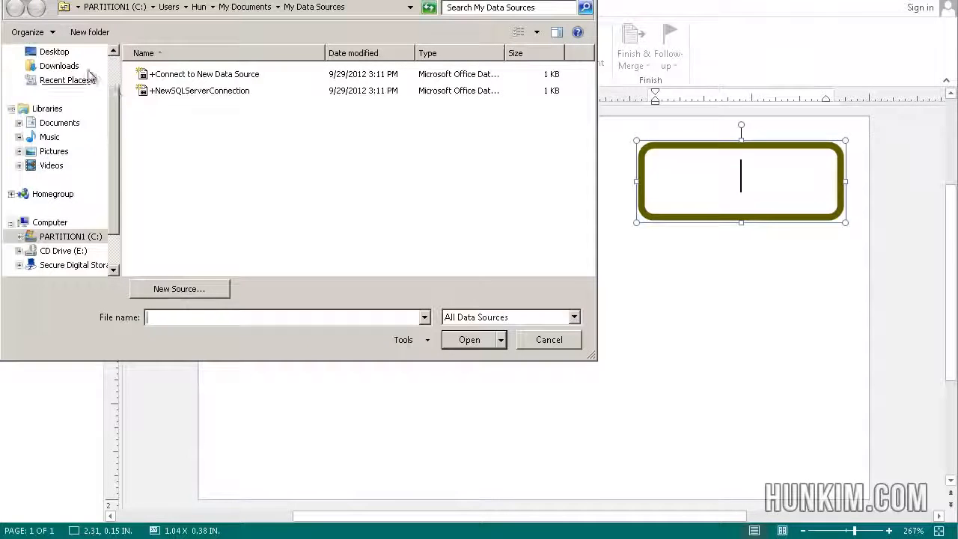
left_click(46, 54)
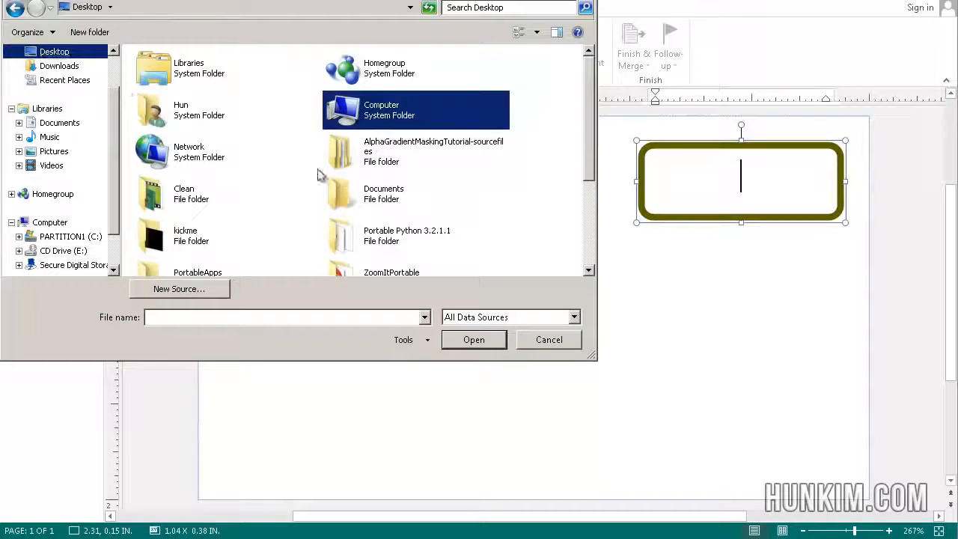
left_click(410, 204)
scroll(411, 202, "down", 2)
left_click(411, 202)
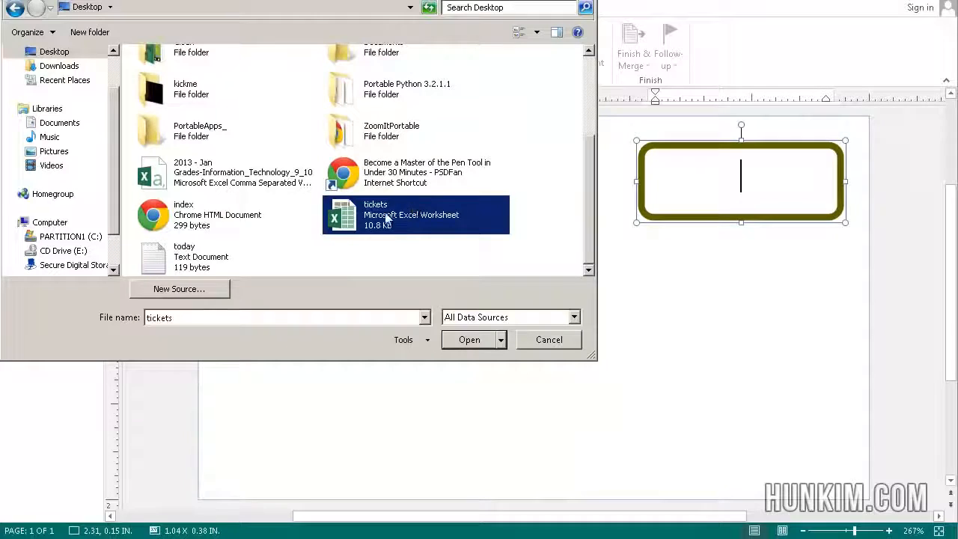
left_click(251, 99)
key("t")
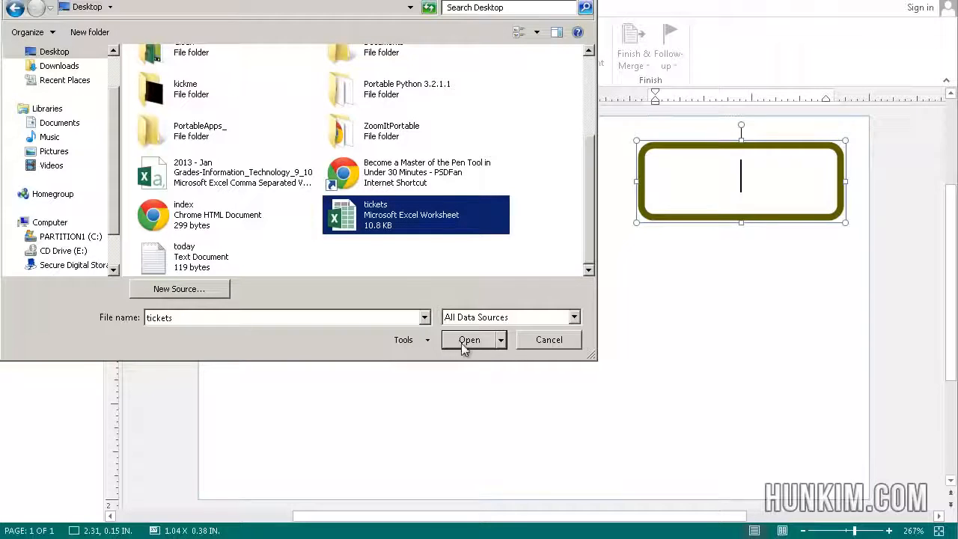
double_click(346, 219)
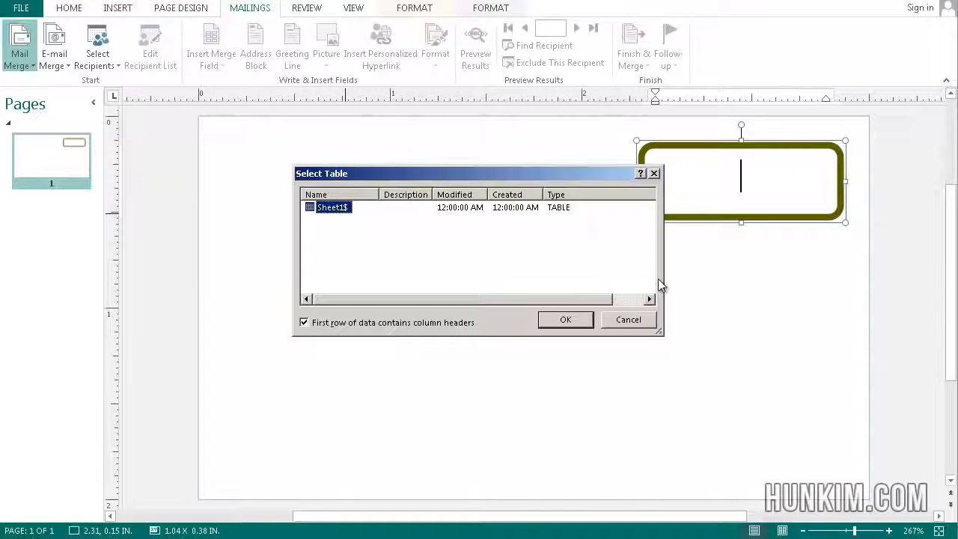
left_click(566, 320)
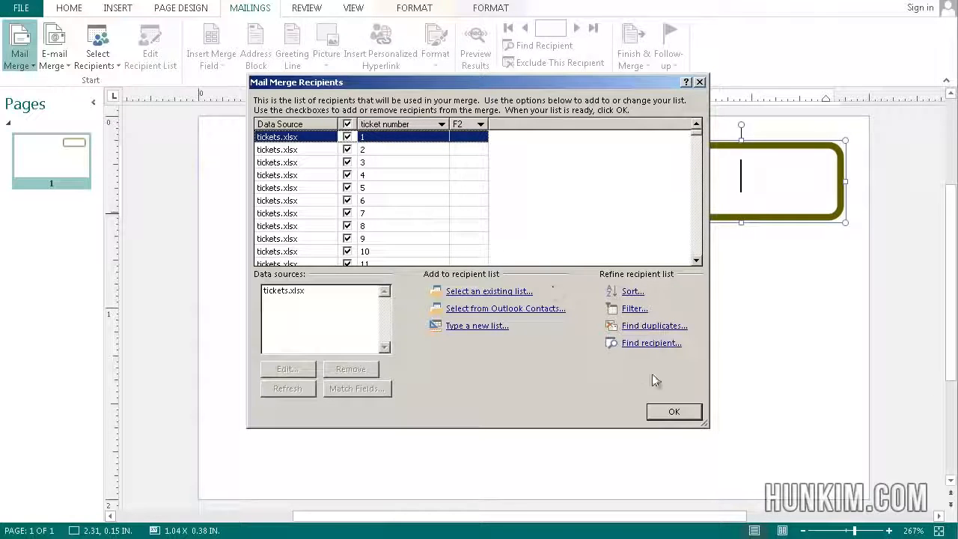
left_click(677, 412)
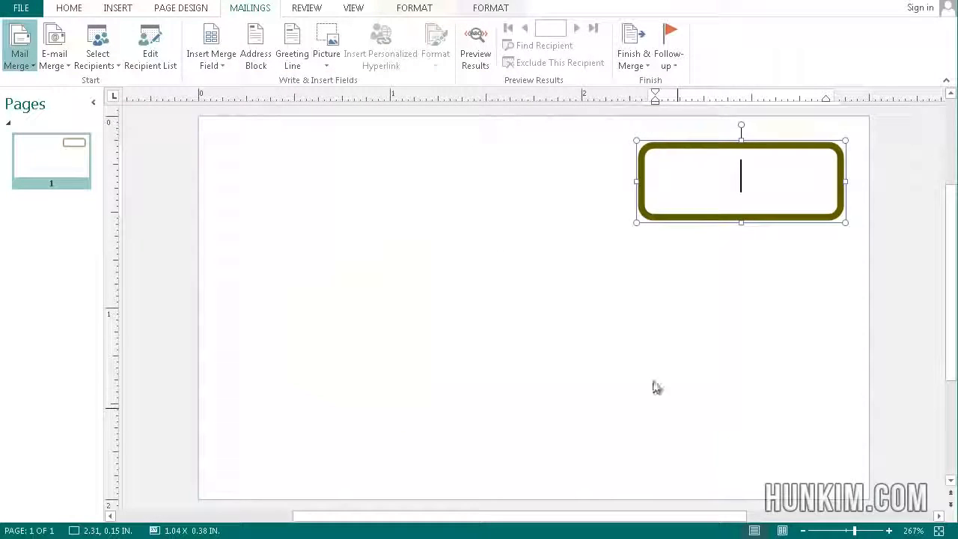
Insert the ticket number merge field into the rounded rectangle
left_click(656, 158)
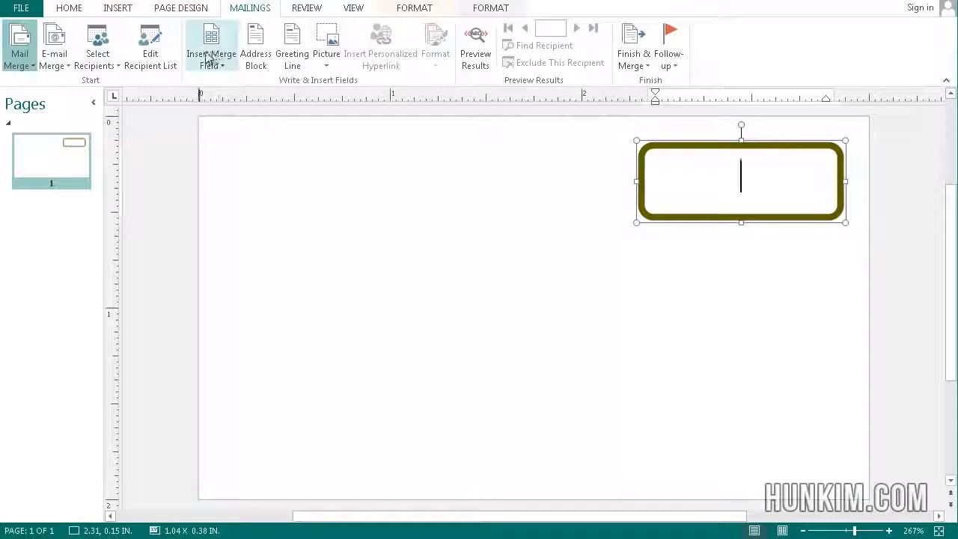
left_click(230, 65)
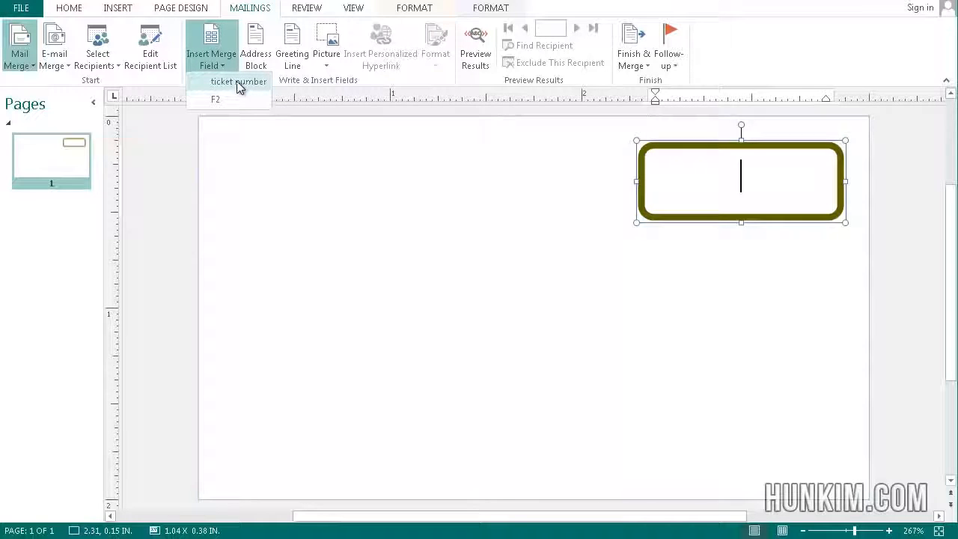
left_click(237, 81)
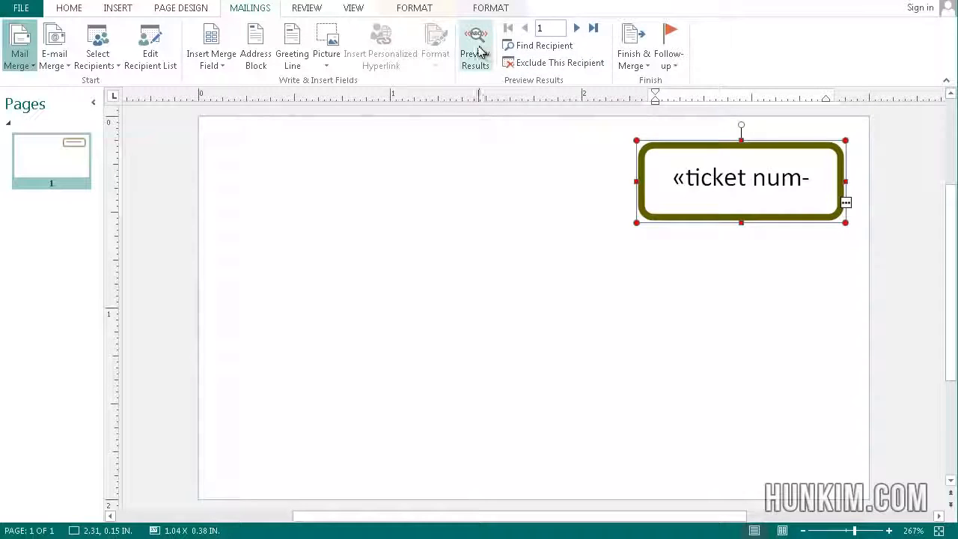
Preview the merge results and advance through the records to check the ticket numbering
left_click(478, 51)
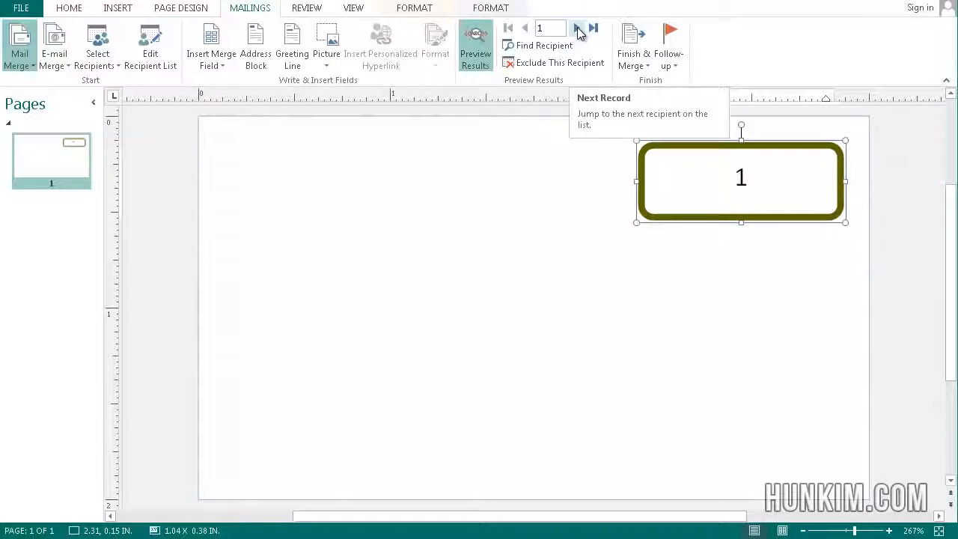
left_click(578, 28)
left_click(578, 29)
left_click(578, 29)
left_click(578, 28)
left_click(578, 29)
left_click(578, 29)
left_click(578, 28)
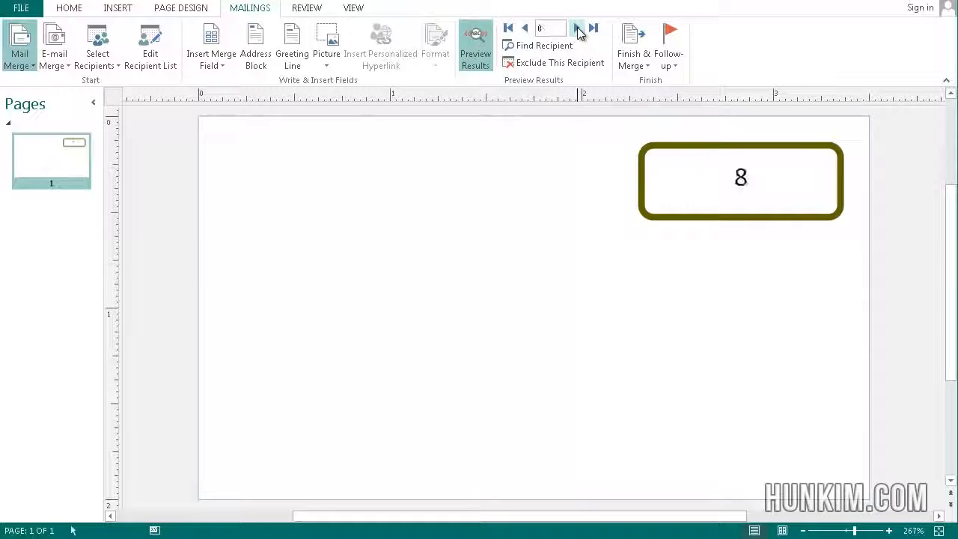
left_click(578, 28)
left_click(578, 28)
left_click(578, 28)
left_click(578, 29)
left_click(578, 28)
left_click(578, 29)
left_click(578, 29)
left_click(578, 28)
left_click(578, 28)
left_click(578, 29)
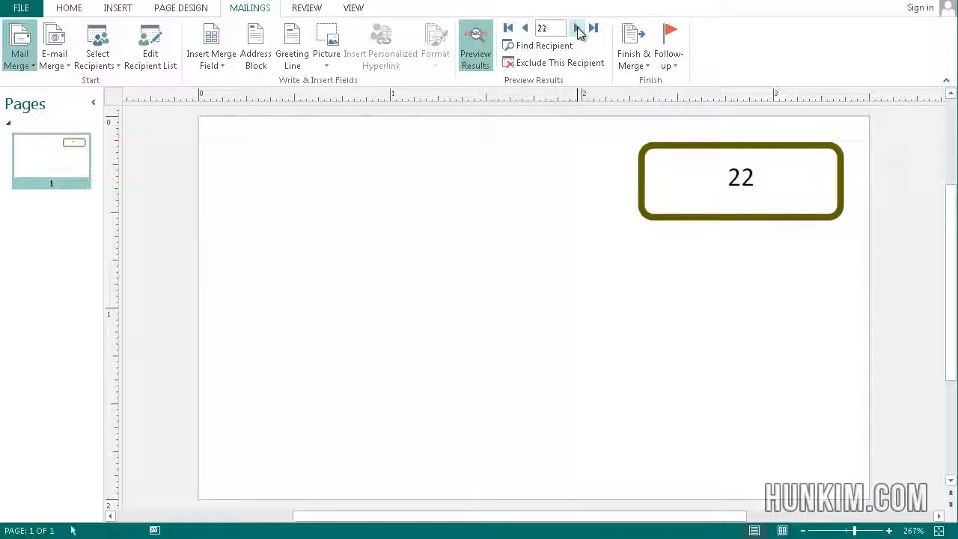
left_click(577, 28)
left_click(577, 28)
left_click(578, 29)
left_click(578, 28)
left_click(578, 28)
left_click(578, 29)
left_click(578, 29)
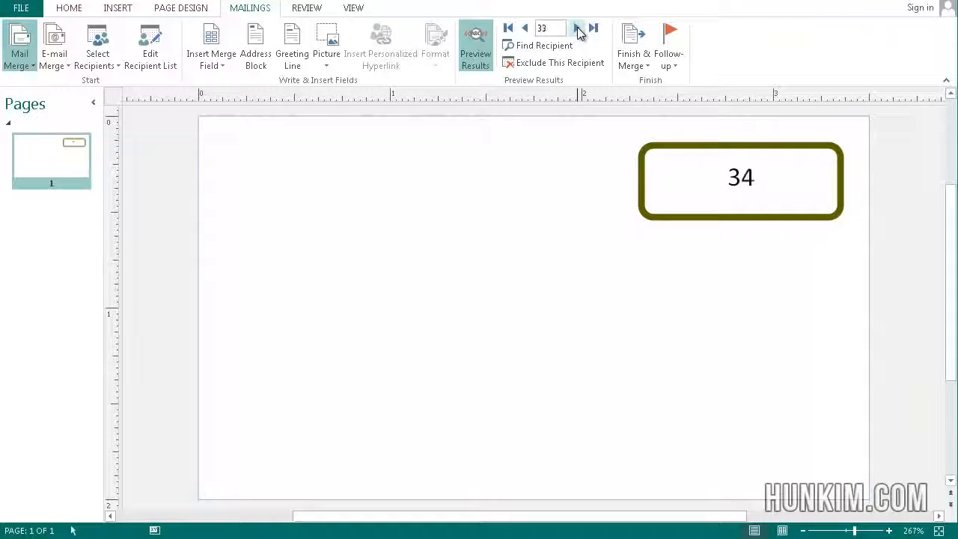
left_click(578, 28)
left_click(577, 29)
left_click(578, 29)
left_click(578, 28)
left_click(578, 28)
left_click(578, 29)
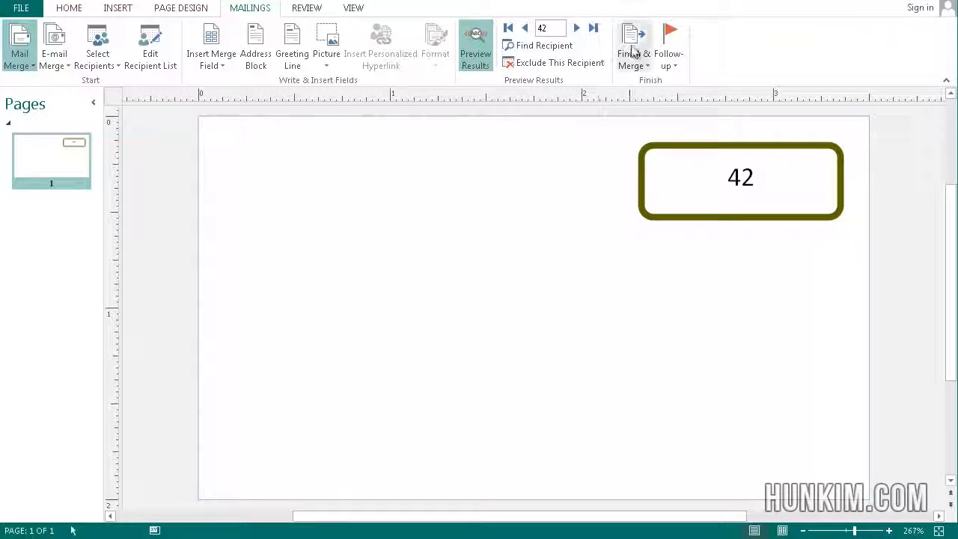
Start merging to the printer and keep Canon MX320 series Printer as the printer
left_click(631, 47)
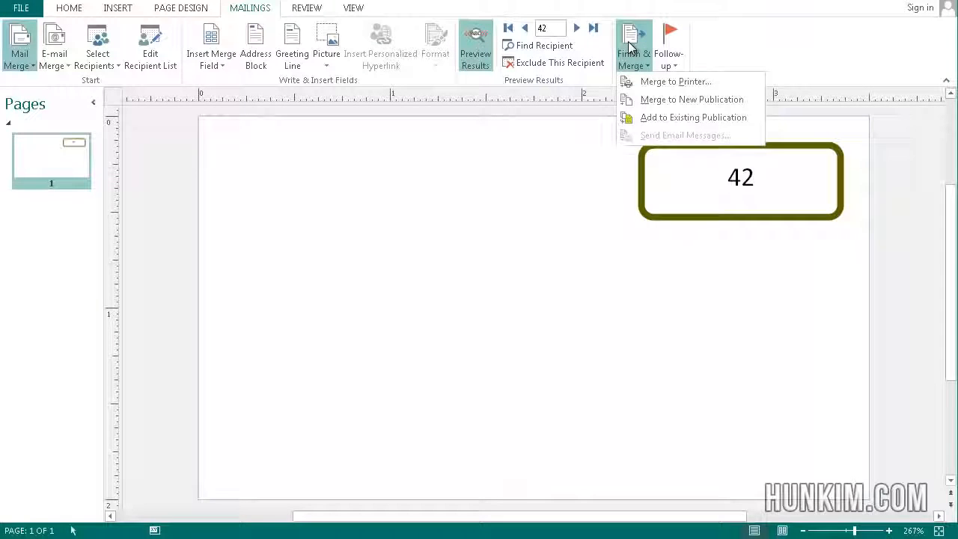
left_click(665, 84)
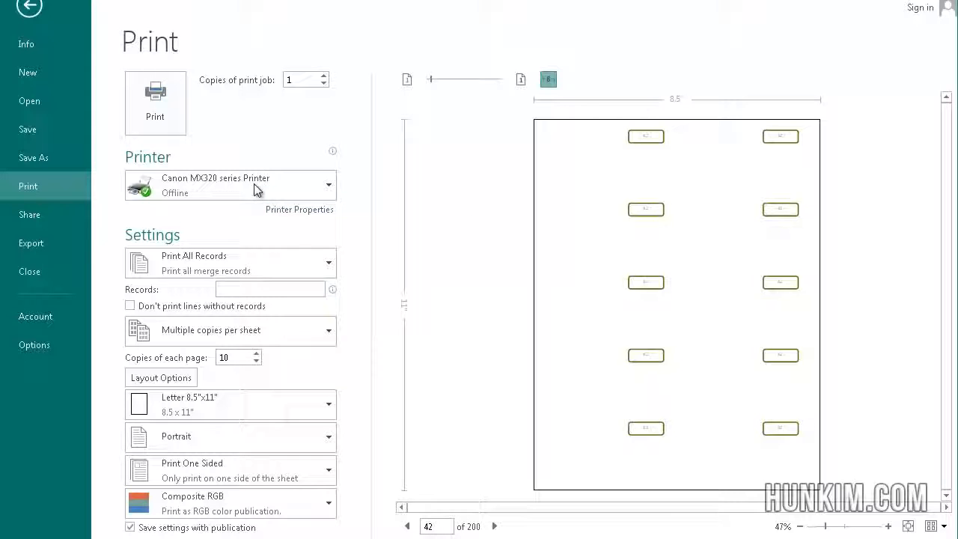
left_click(322, 187)
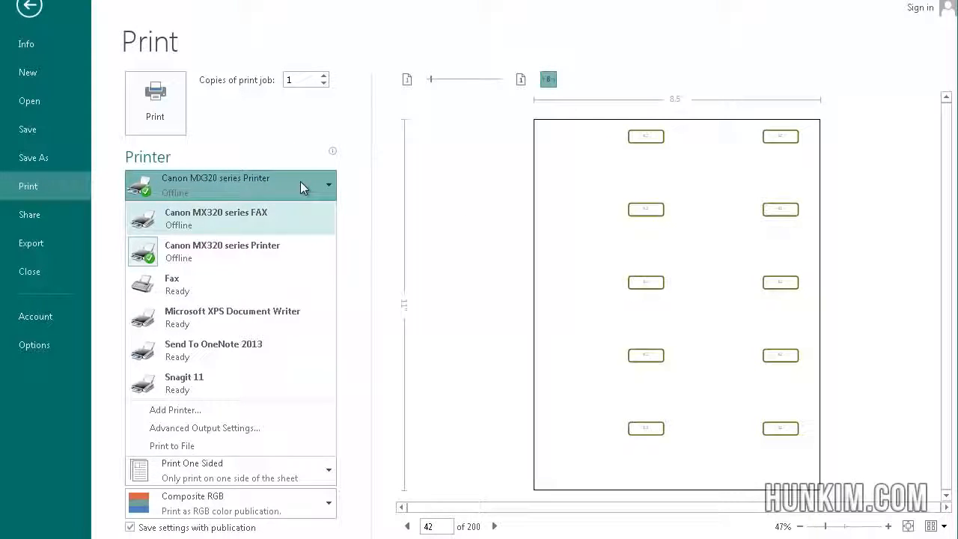
left_click(301, 181)
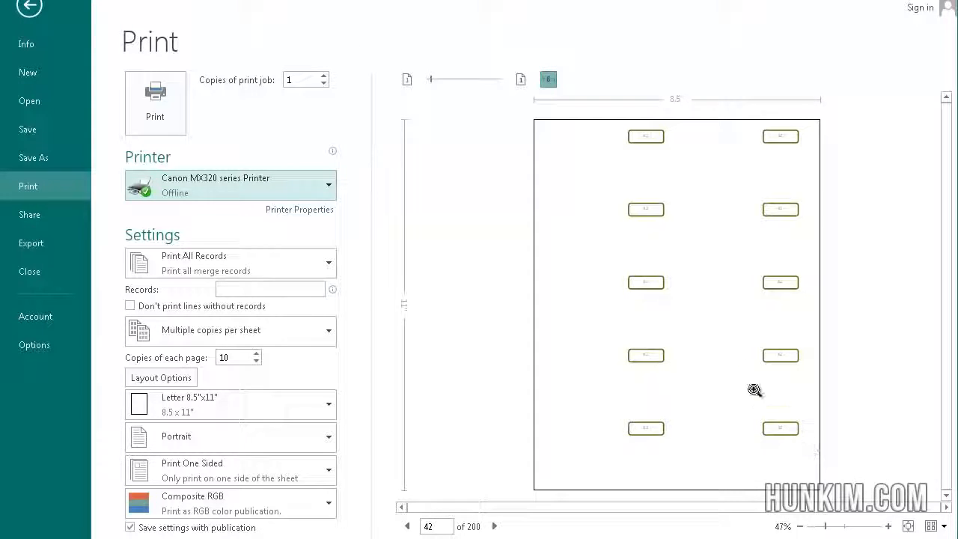
Set the print layout to Multiple pages per sheet and check the ticket numbers up close in the preview
left_click(727, 344)
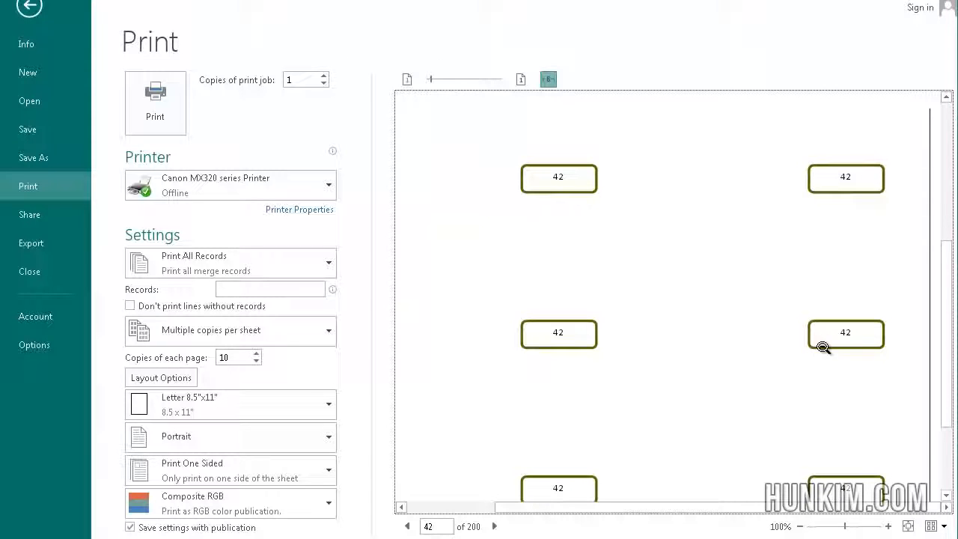
left_click(494, 527)
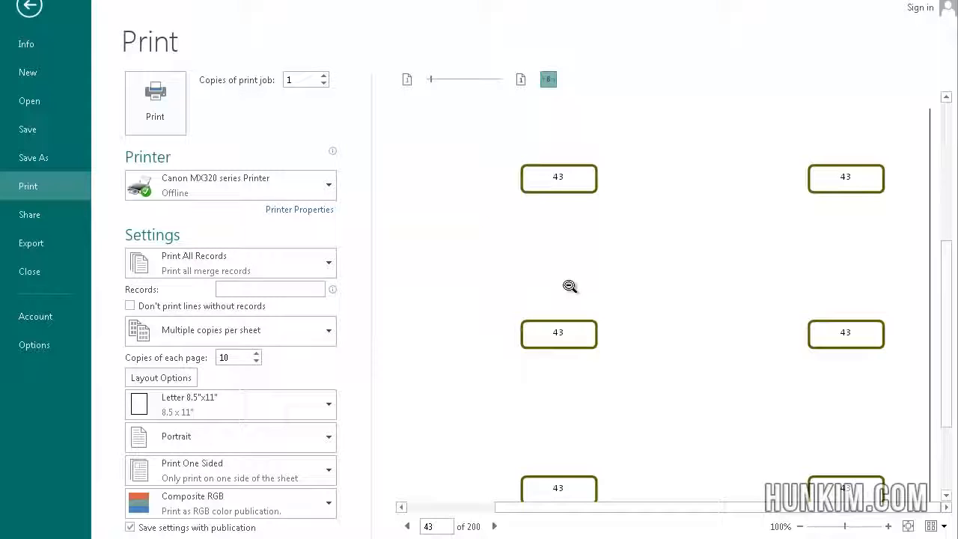
left_click(265, 334)
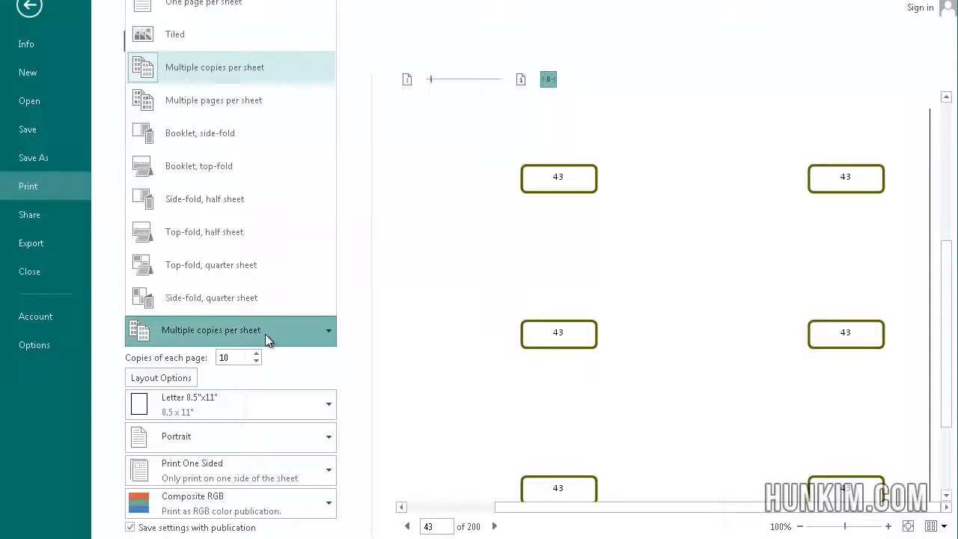
left_click(229, 108)
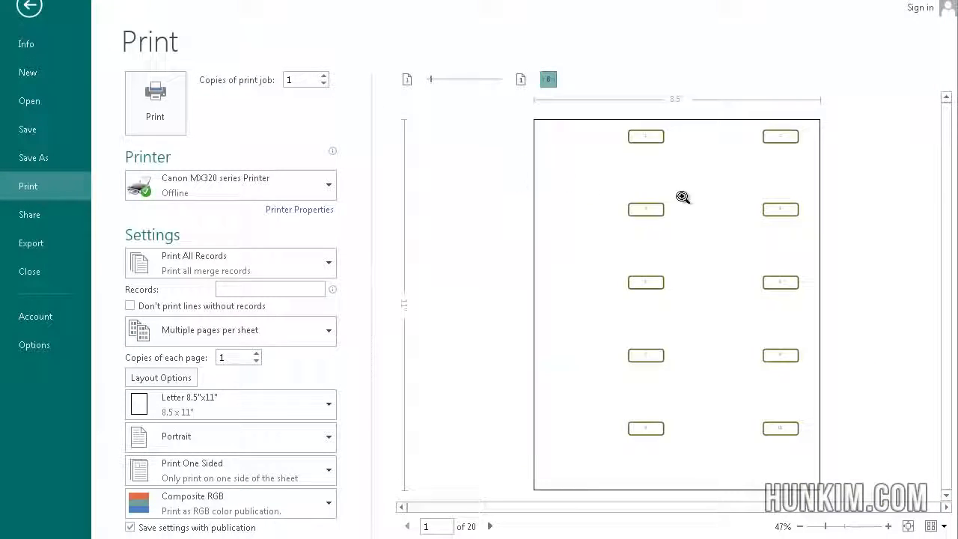
left_click(684, 208)
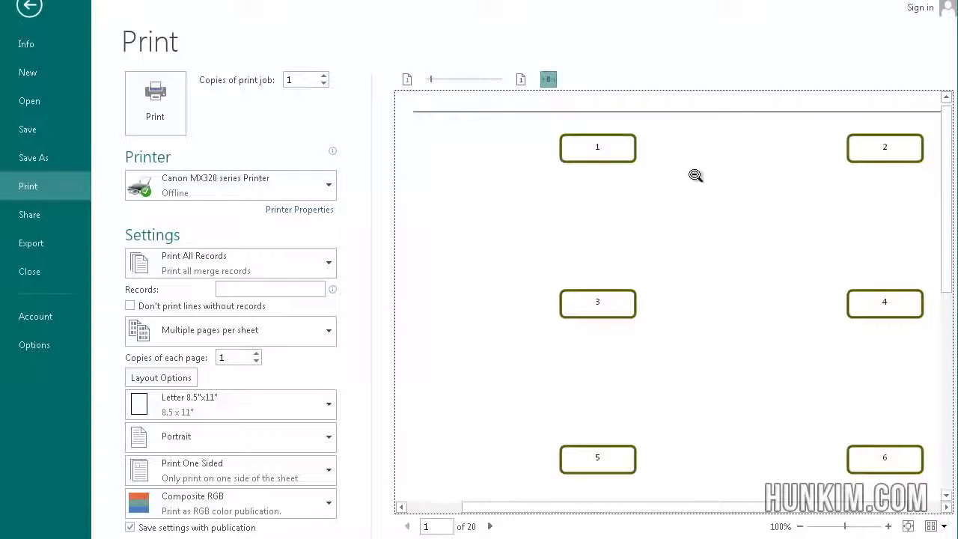